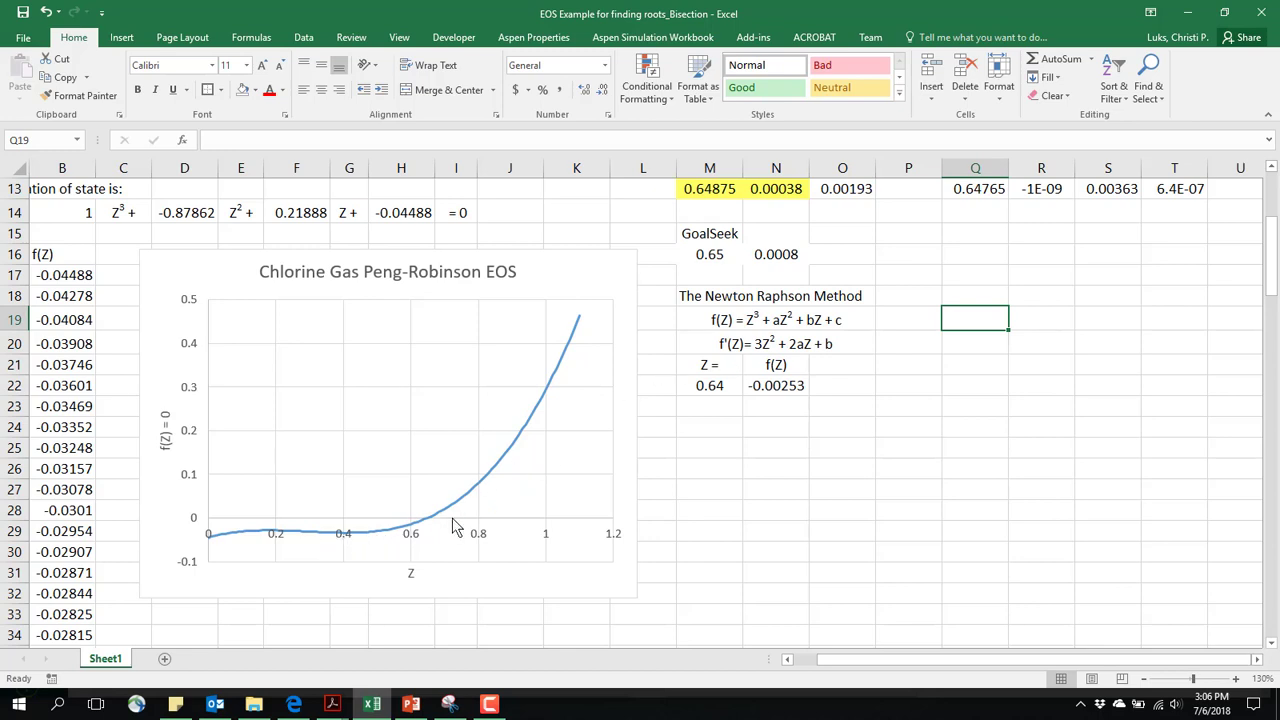
# - Enter the column heading f'(Z) in cell O21, beside the f(Z) heading of the Newton Raphson table
pyautogui.click(713, 390)
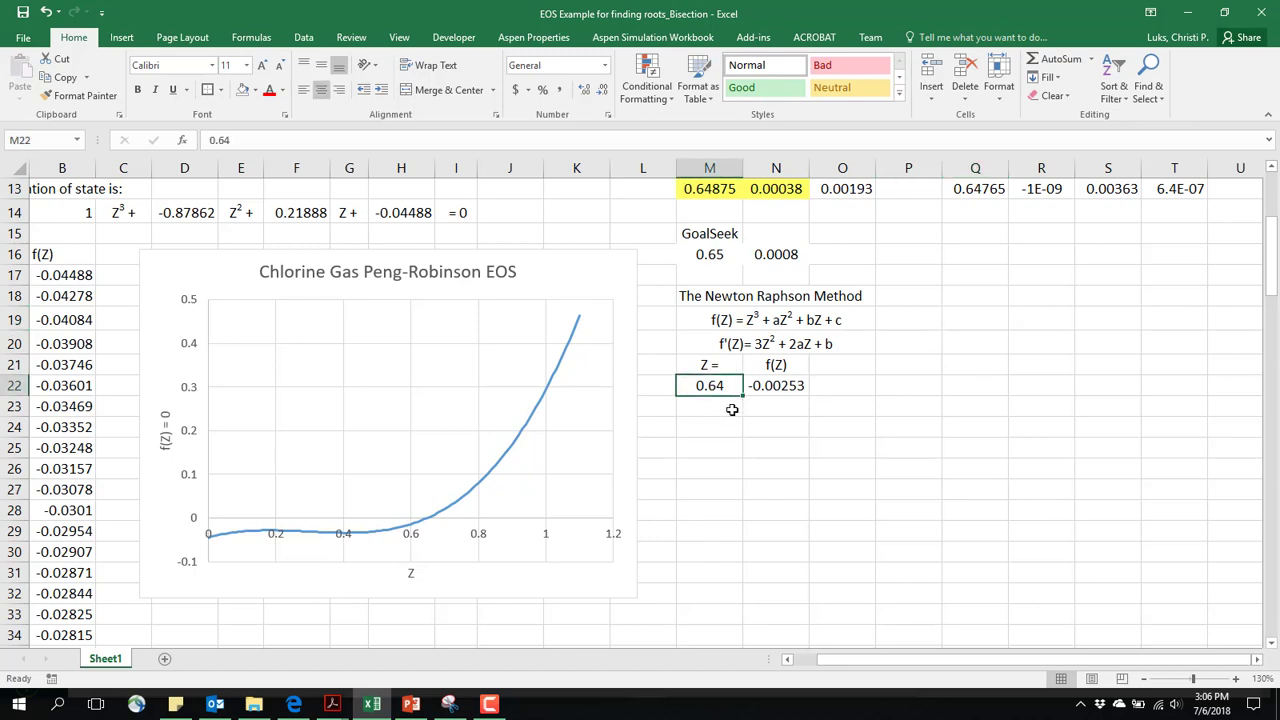
pyautogui.click(732, 410)
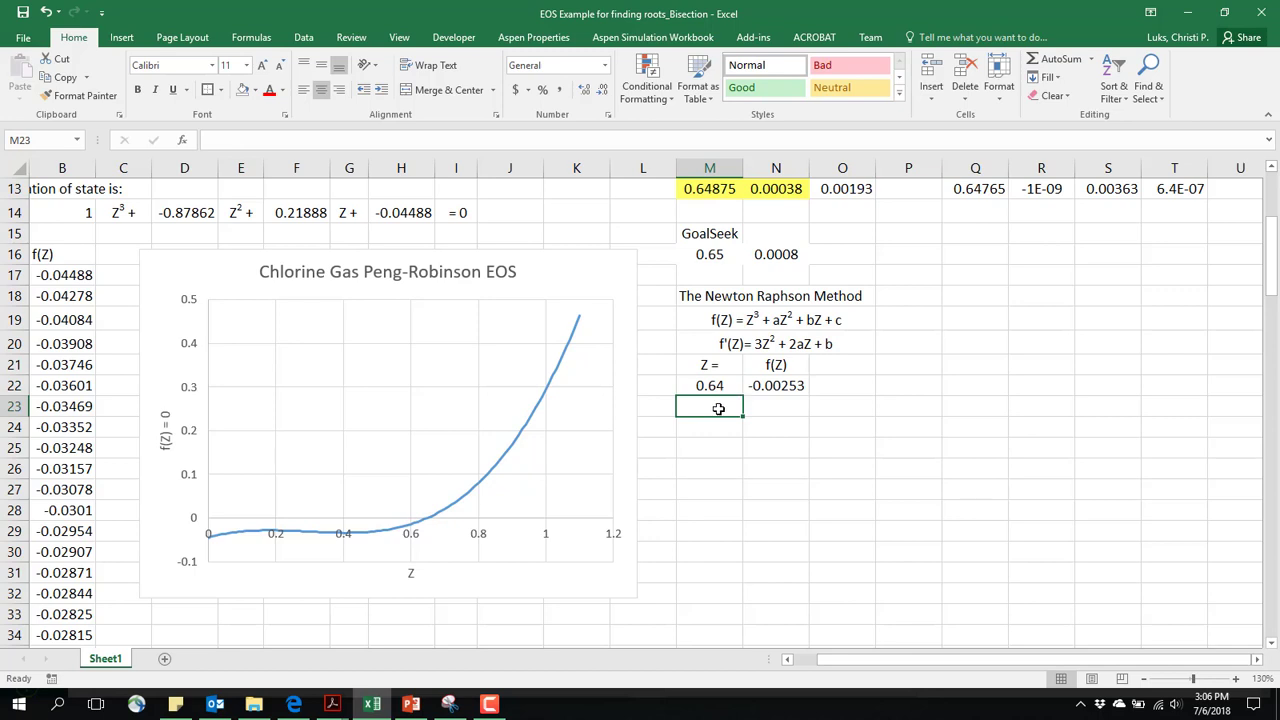
pyautogui.click(854, 366)
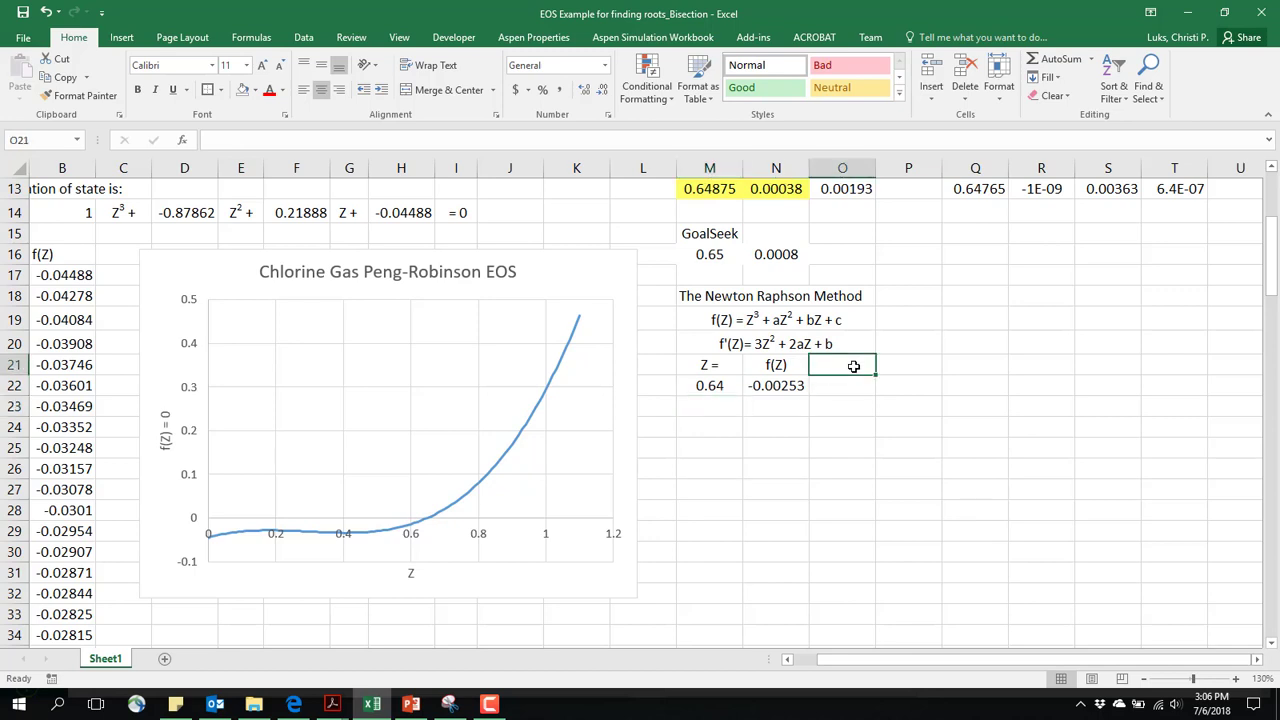
pyautogui.write('f')
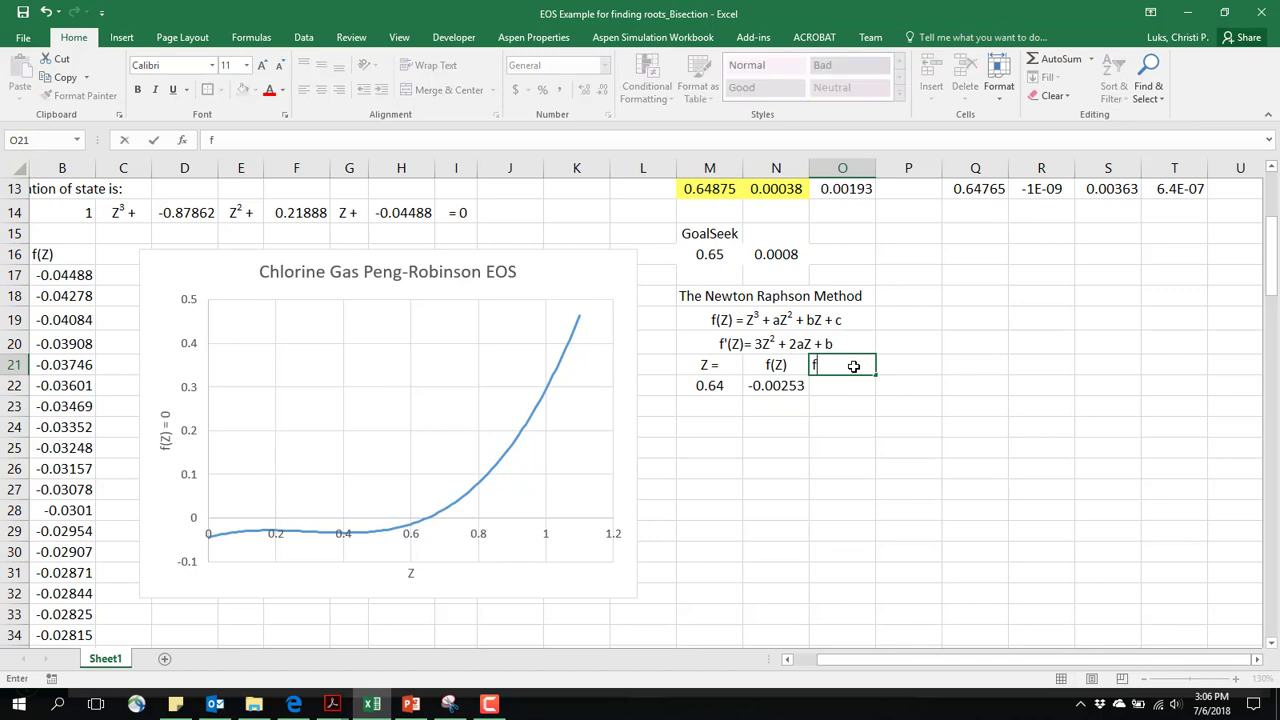
pyautogui.write("'Z")
pyautogui.press('BackSpace')
pyautogui.write('(Z)')
pyautogui.press('Return')
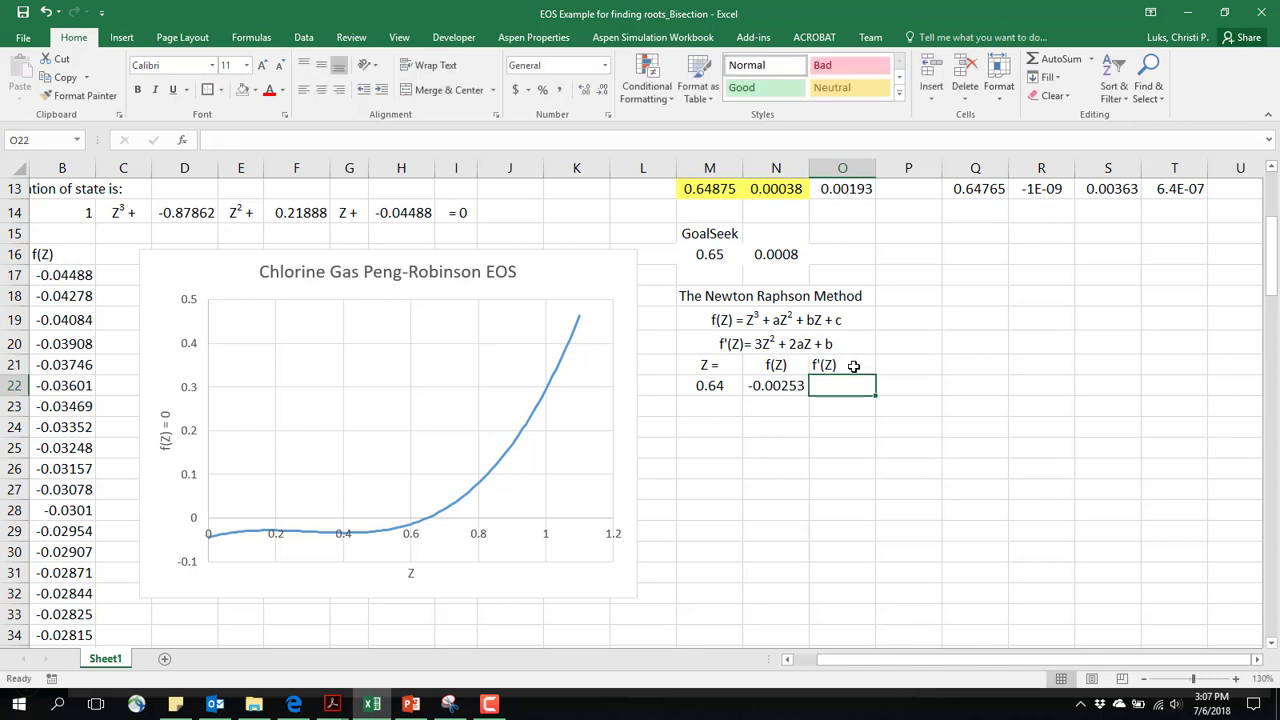
# - Enter the derivative formula =3*M22^2+2*D14*M22+F14 in cell O22
pyautogui.write('=3')
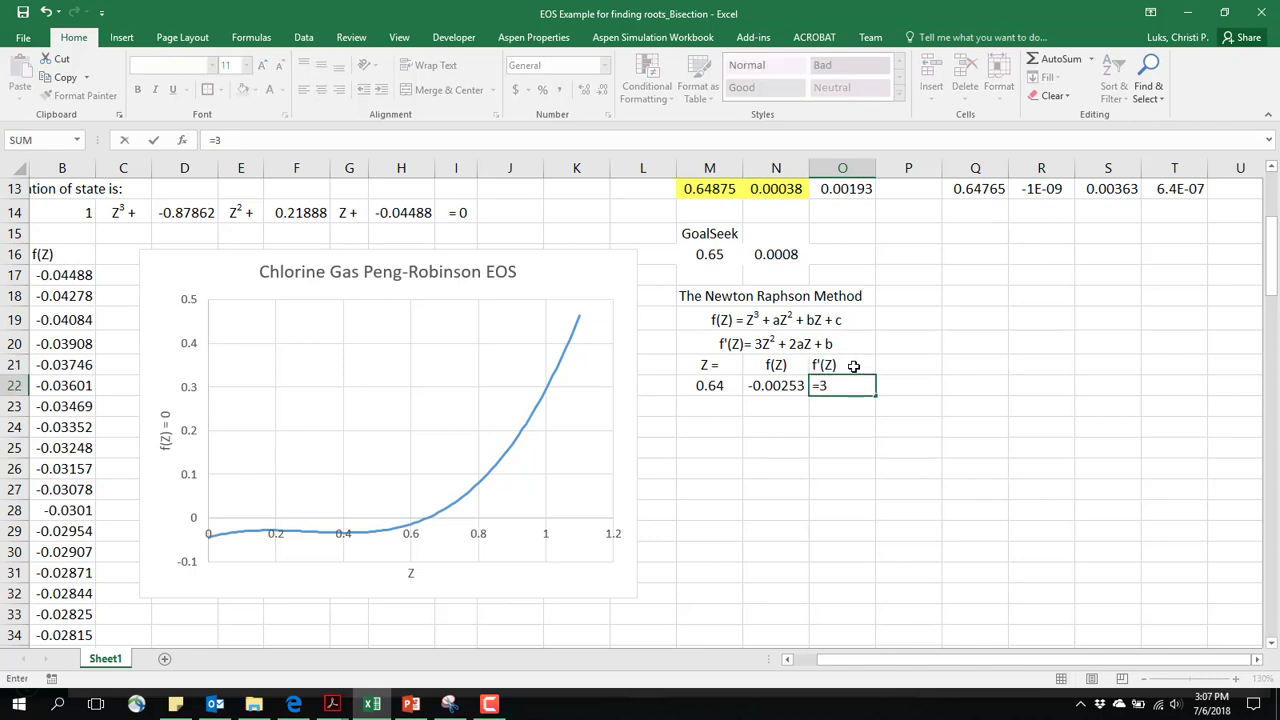
pyautogui.write('*')
pyautogui.press('Left')
pyautogui.press('Left')
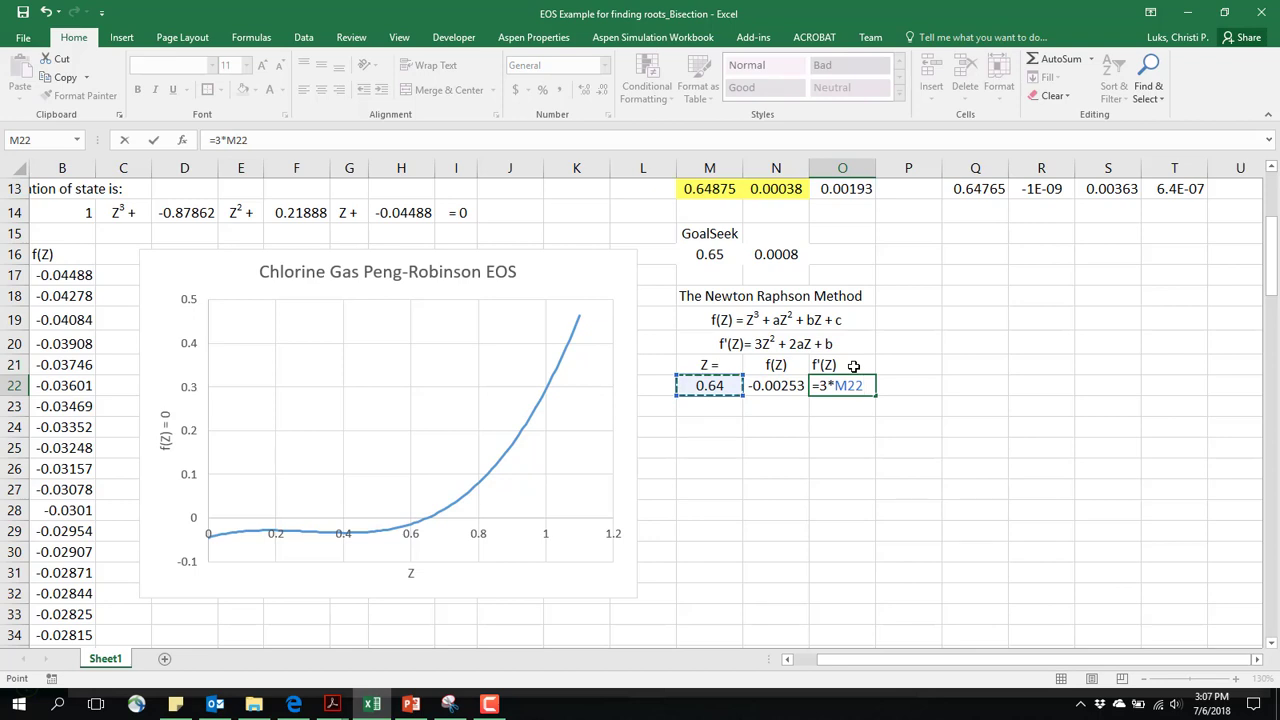
pyautogui.write('^2+2*')
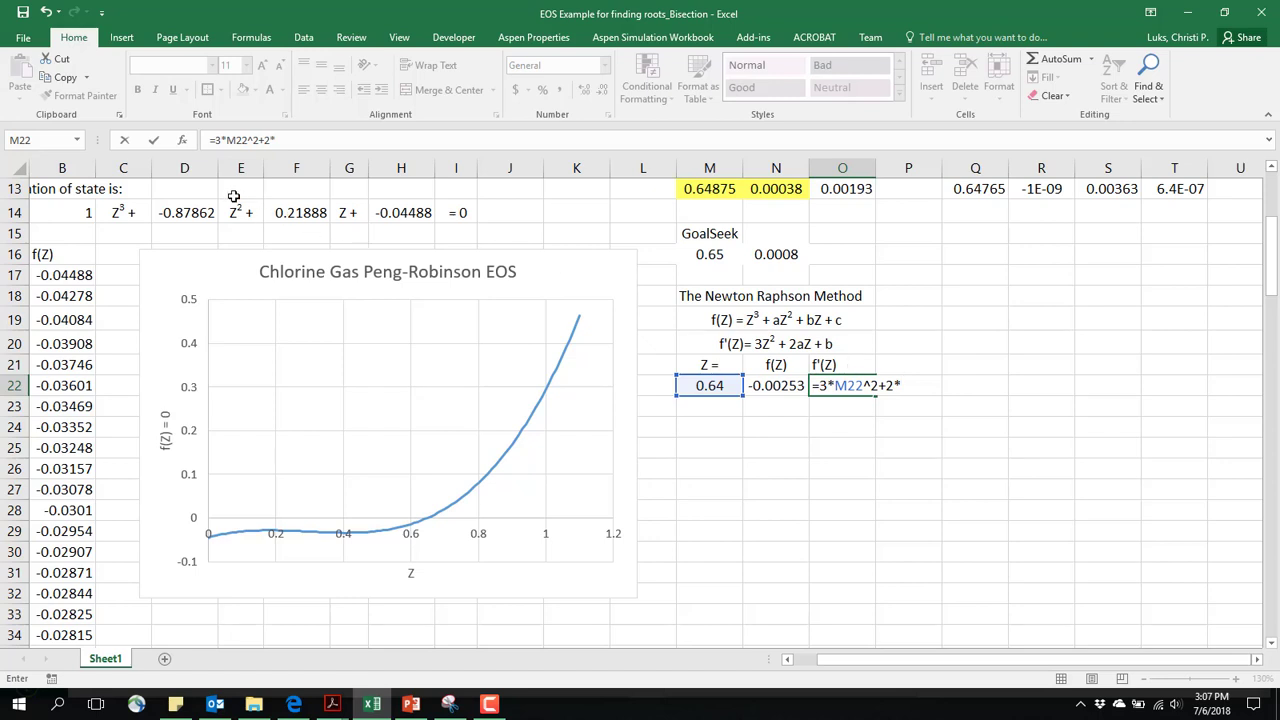
pyautogui.click(184, 212)
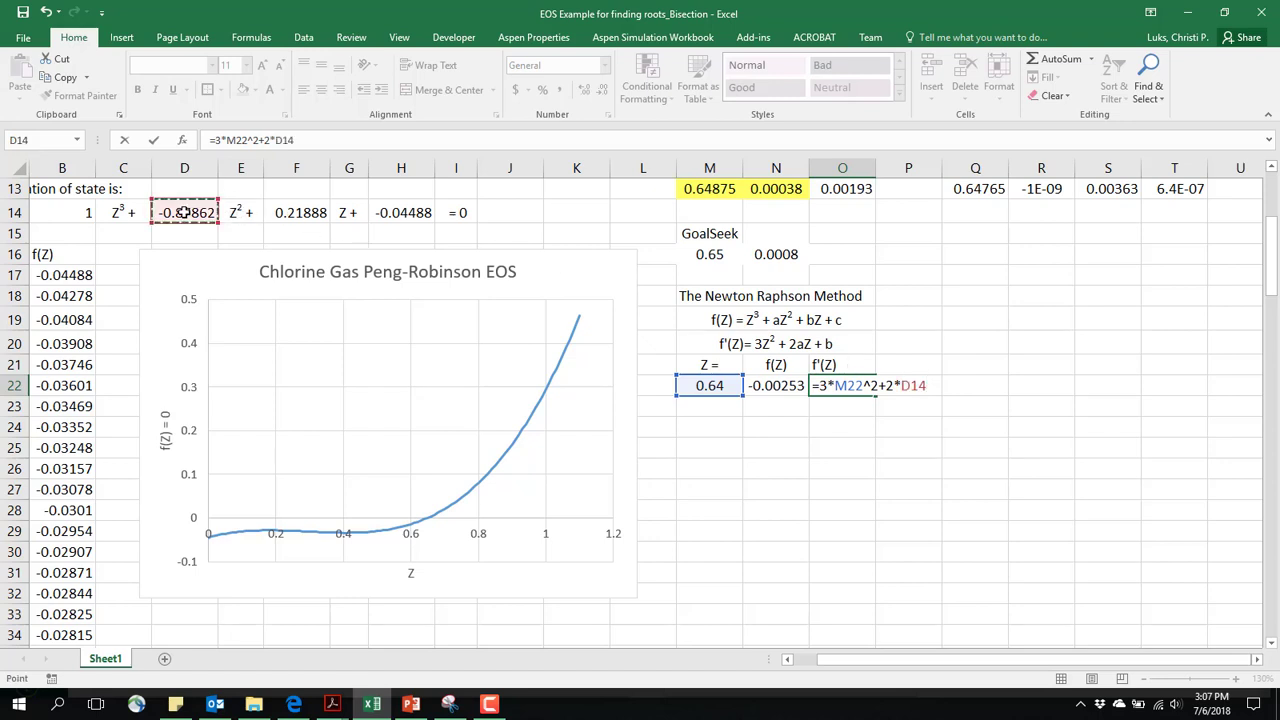
pyautogui.write('*')
pyautogui.click(693, 386)
pyautogui.write('+')
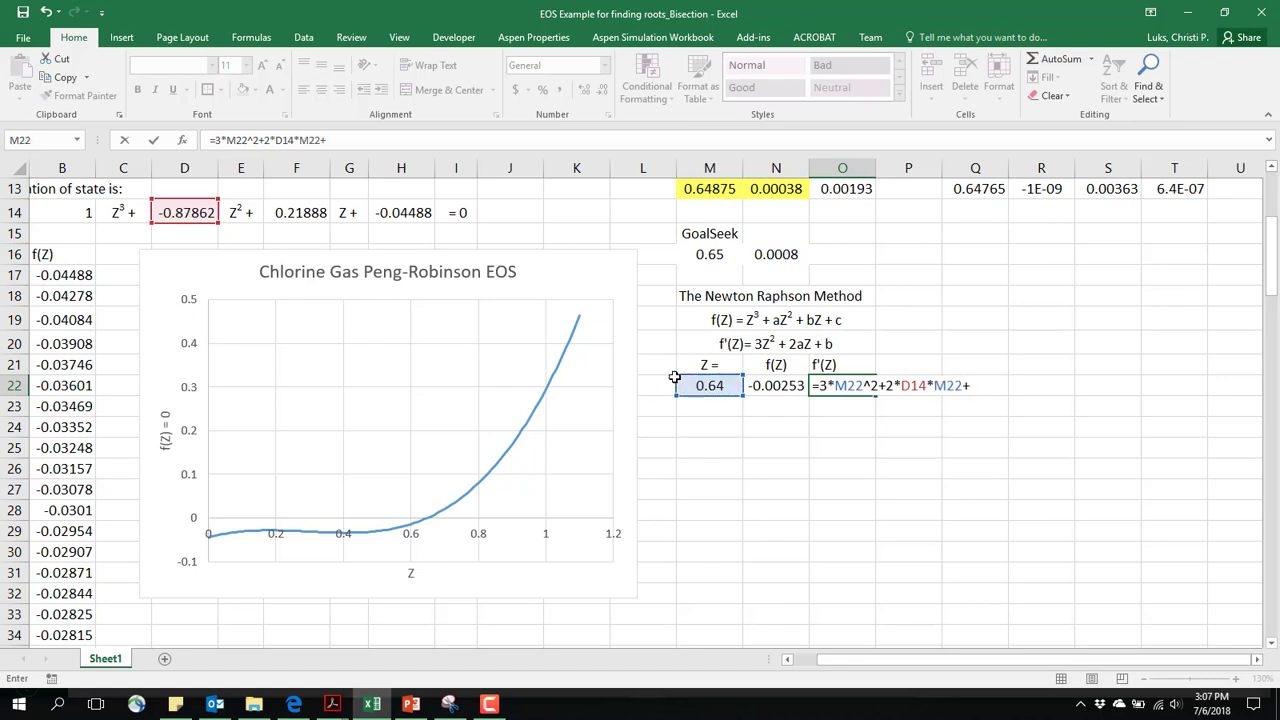
pyautogui.click(315, 212)
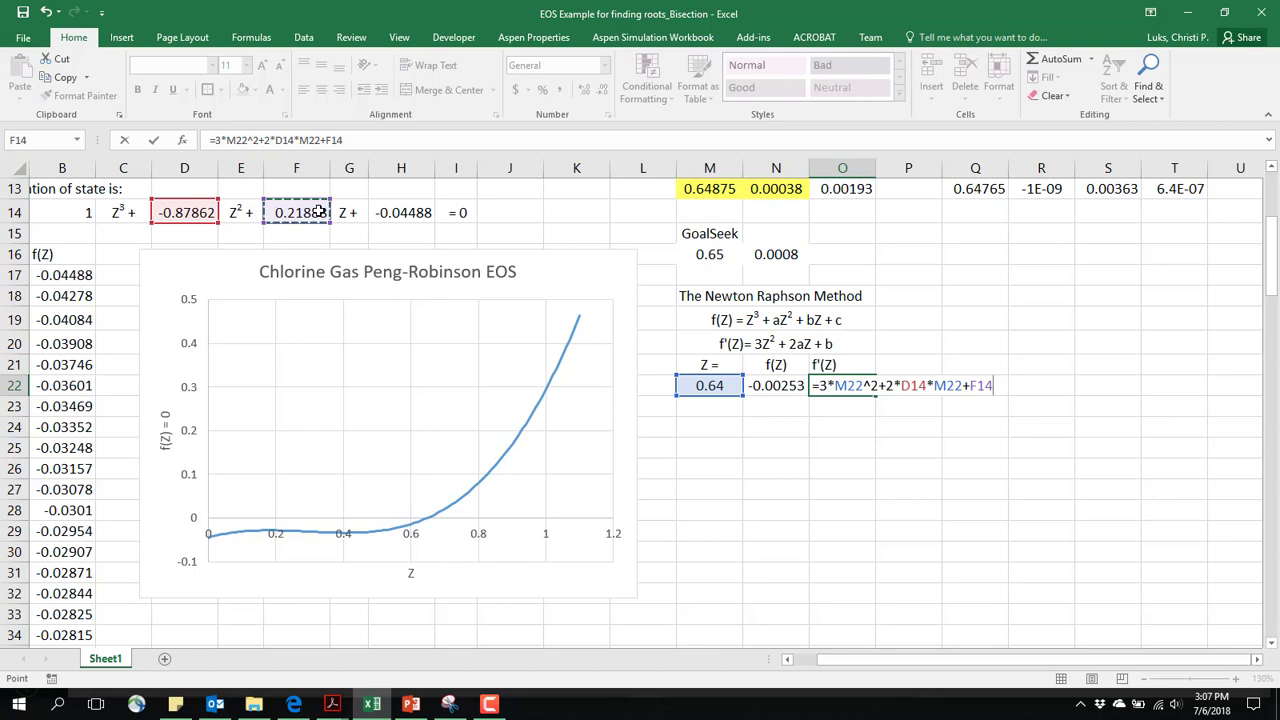
pyautogui.press('Return')
# - Make the D14 and F14 coefficient references in the O22 derivative formula absolute, as $D$14 and $F$14
pyautogui.click(829, 386)
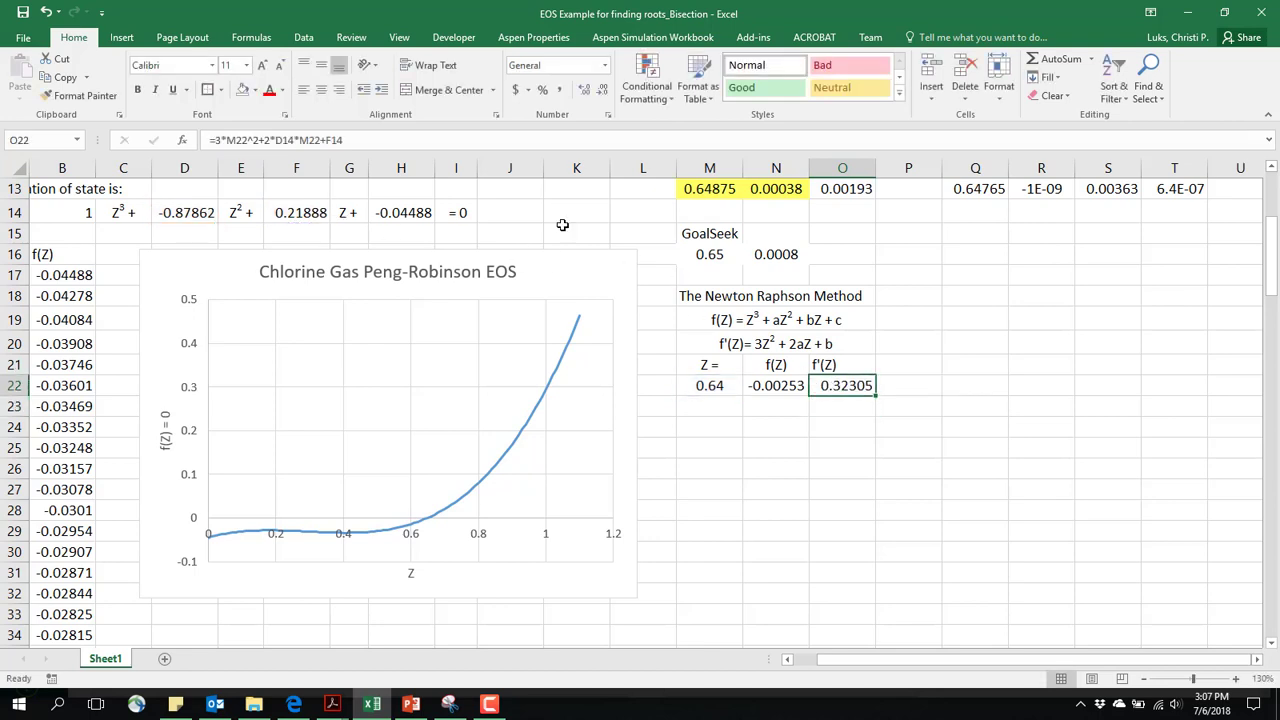
pyautogui.click(287, 140)
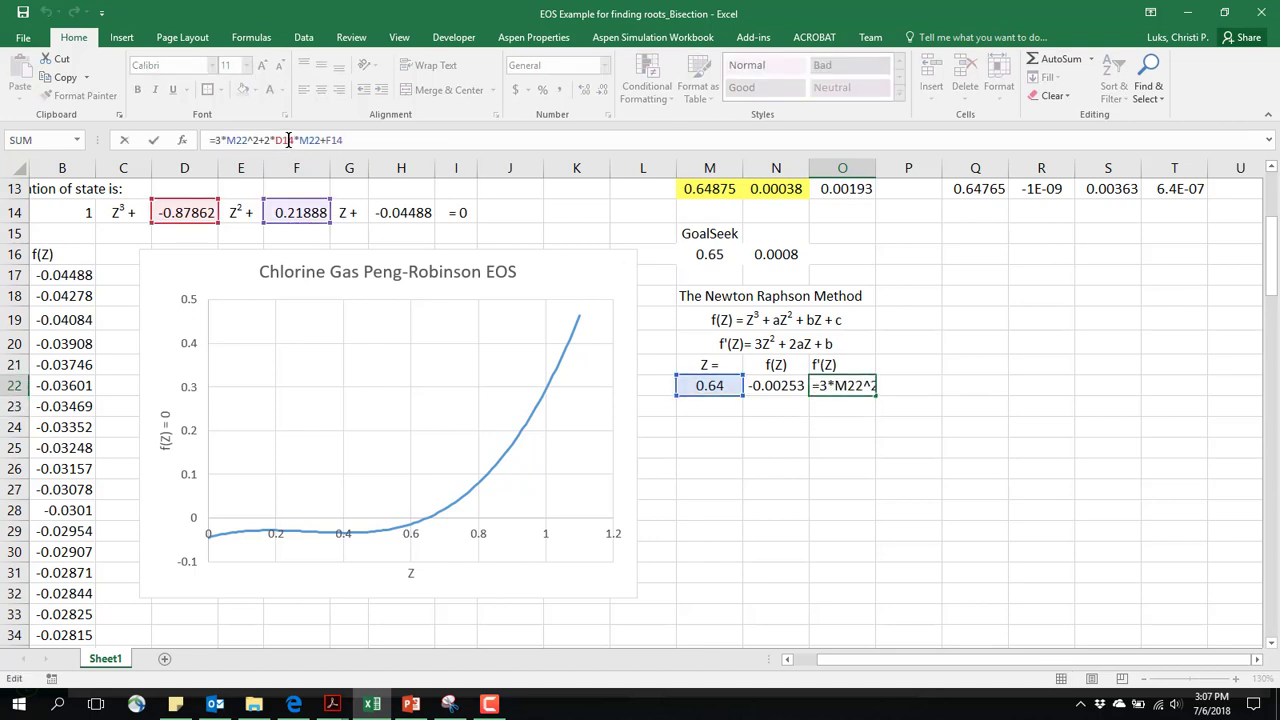
pyautogui.press('F4')
pyautogui.click(345, 141)
pyautogui.press('F4')
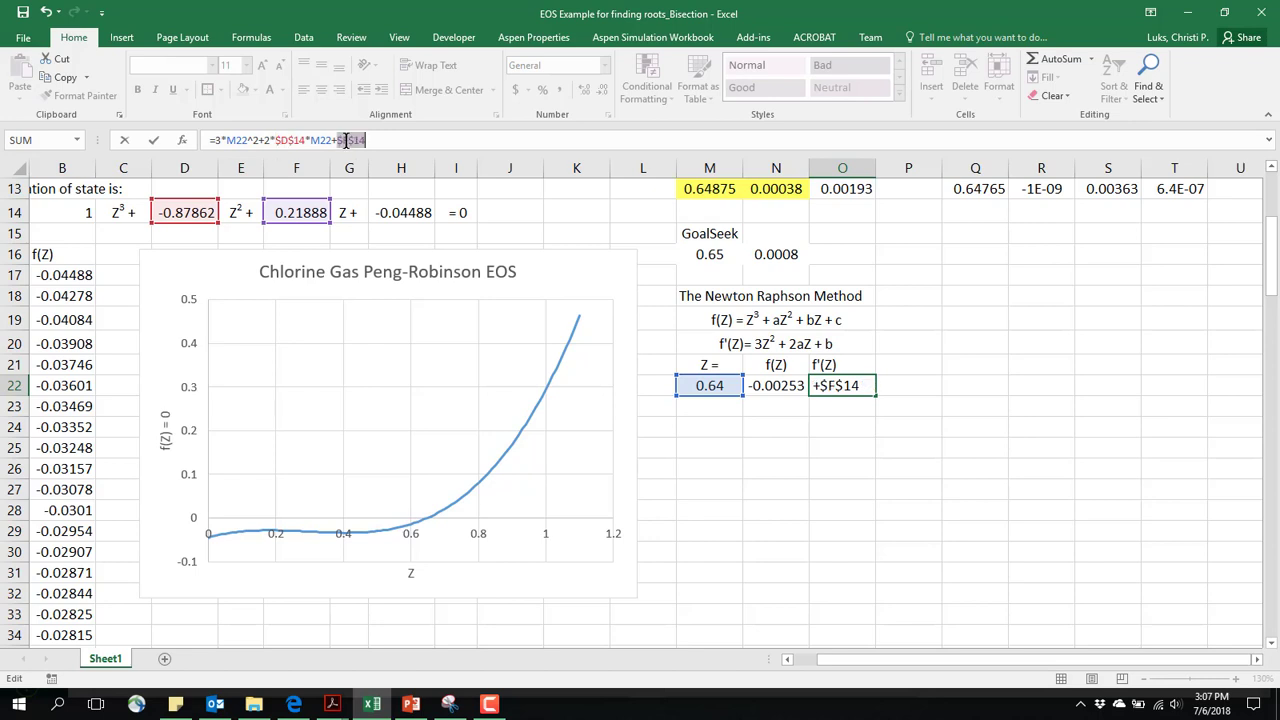
pyautogui.press('Return')
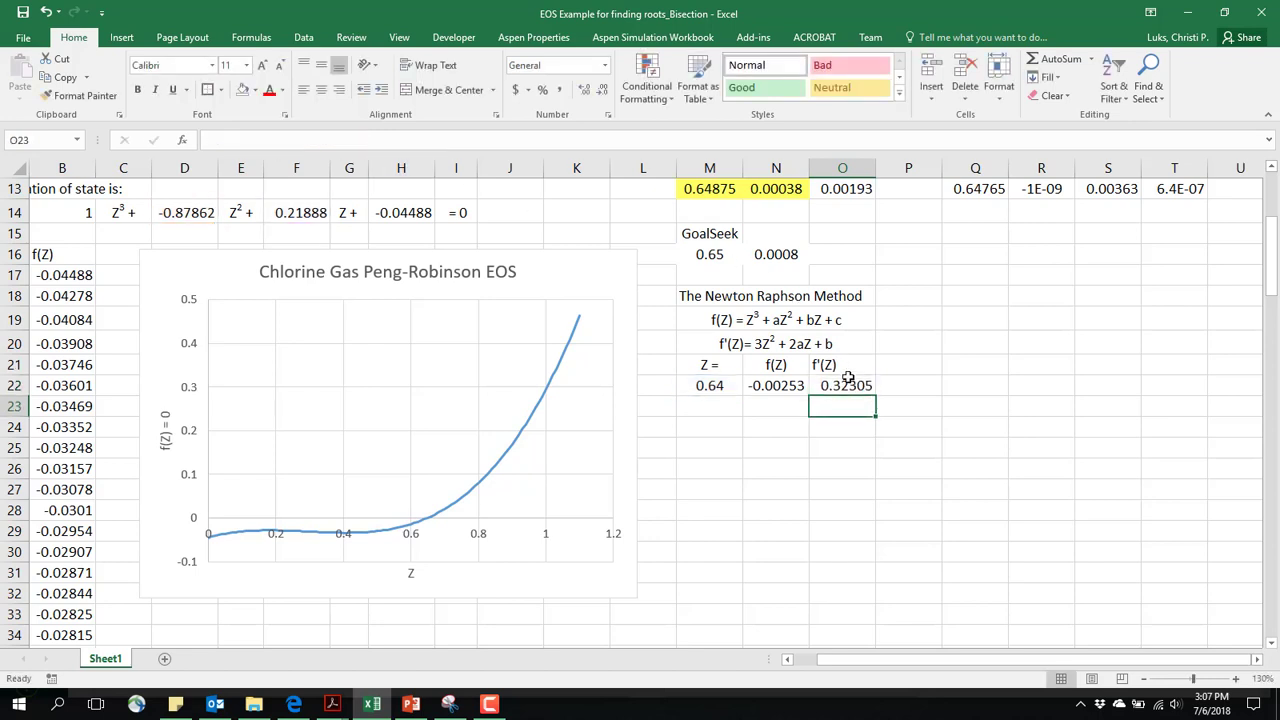
# - Copy the f(Z) and f'(Z) formulas from N22:O22 down through rows 23 to 27
pyautogui.click(848, 385)
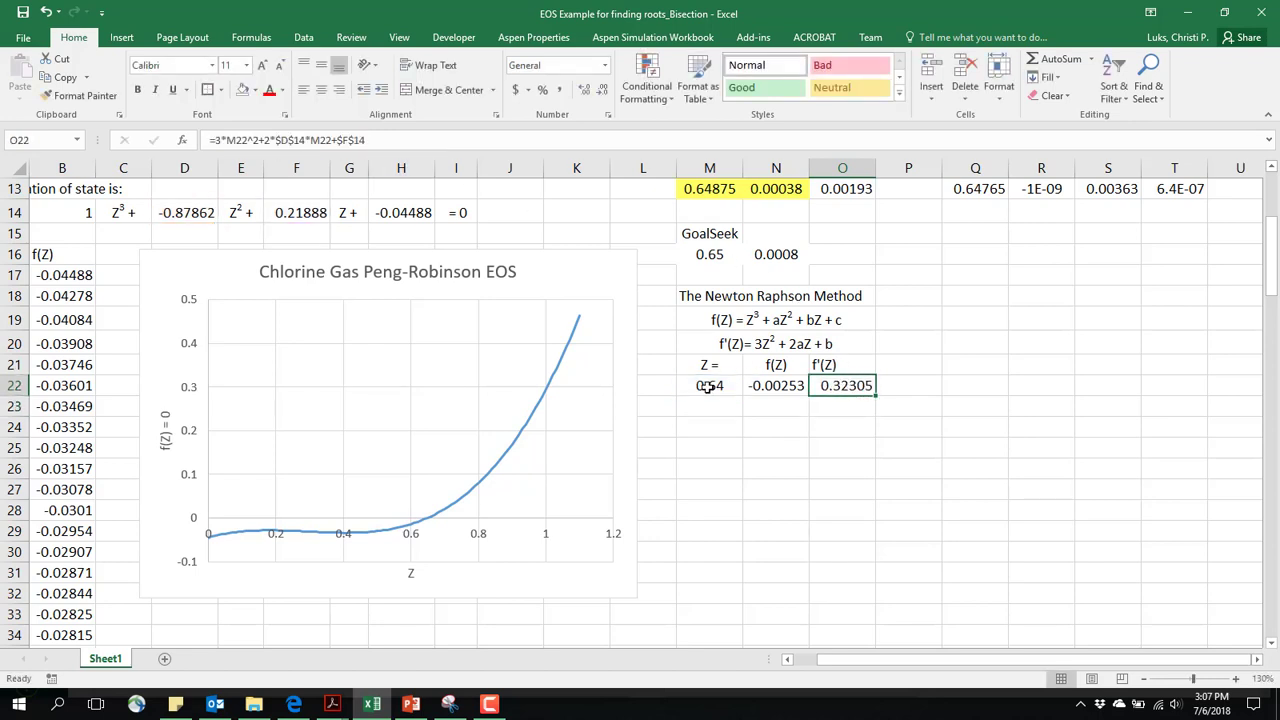
pyautogui.moveTo(770, 385); pyautogui.dragTo(774, 494)
pyautogui.hotkey('ctrl', 'c')
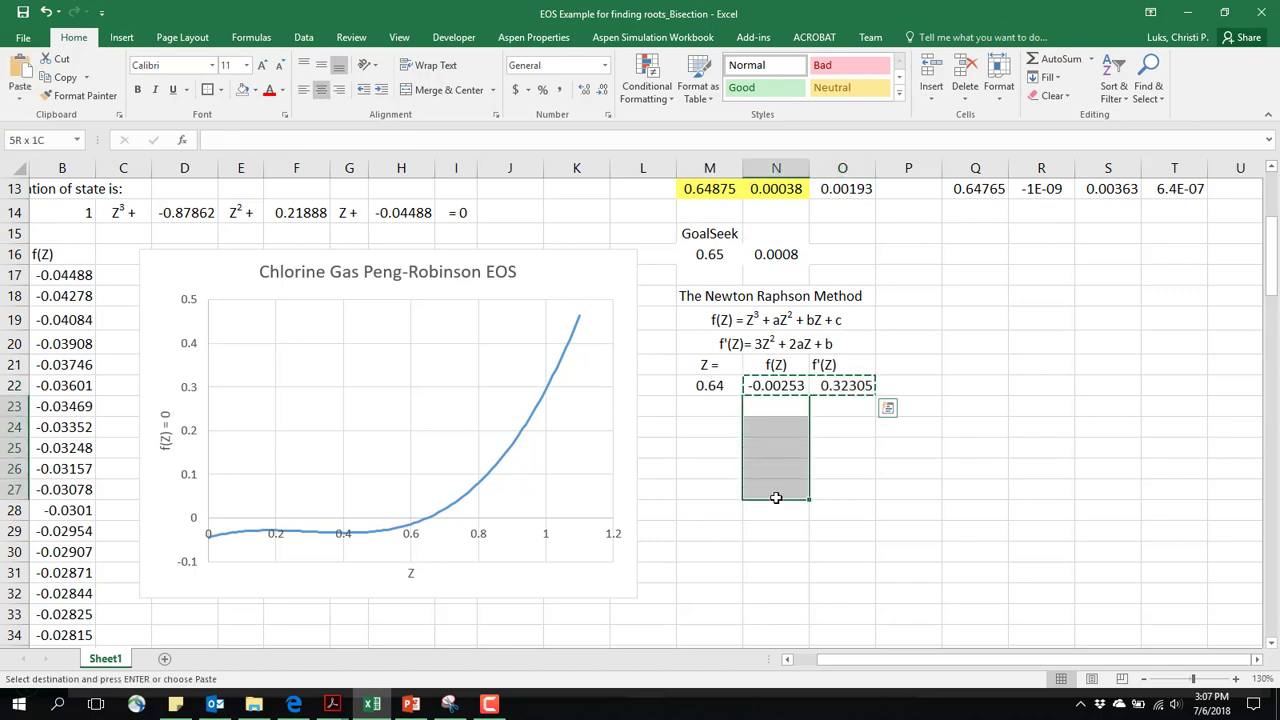
pyautogui.hotkey('ctrl', 'v')
# - Enter the Newton Raphson iteration formula =M22-N22/O22 for the next Z value in cell M23
pyautogui.click(713, 408)
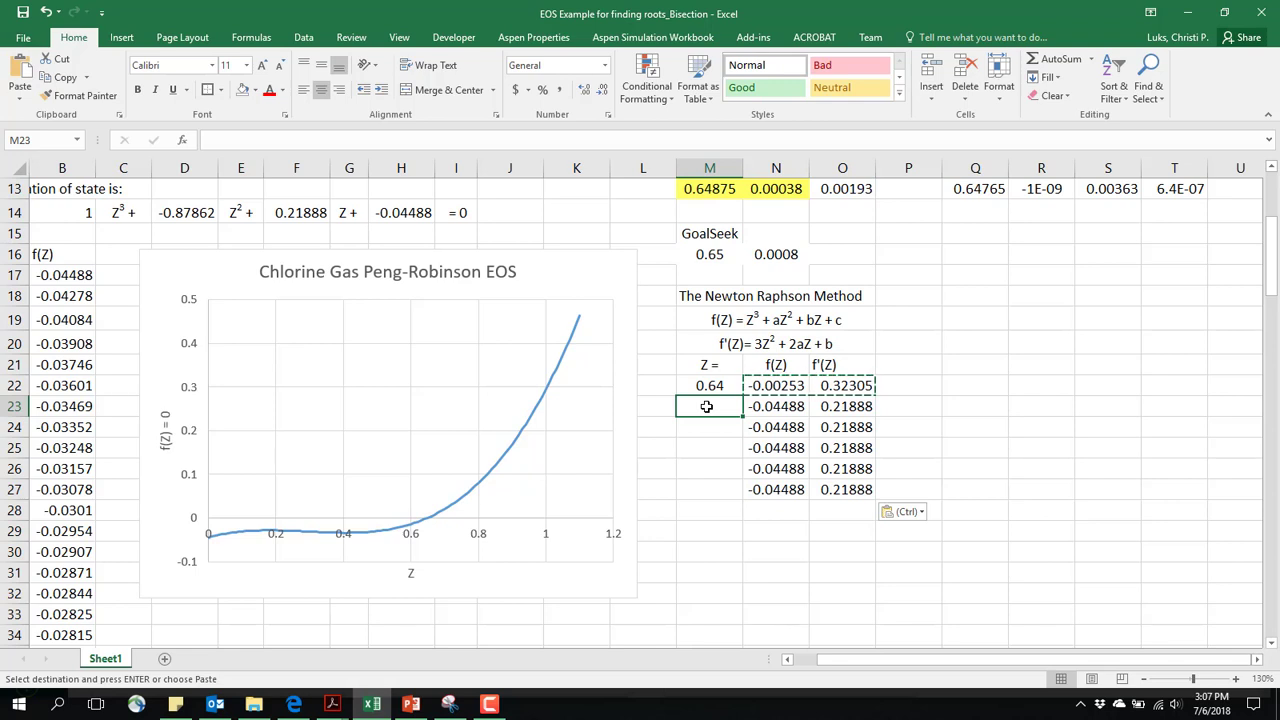
pyautogui.write('=')
pyautogui.press('Up')
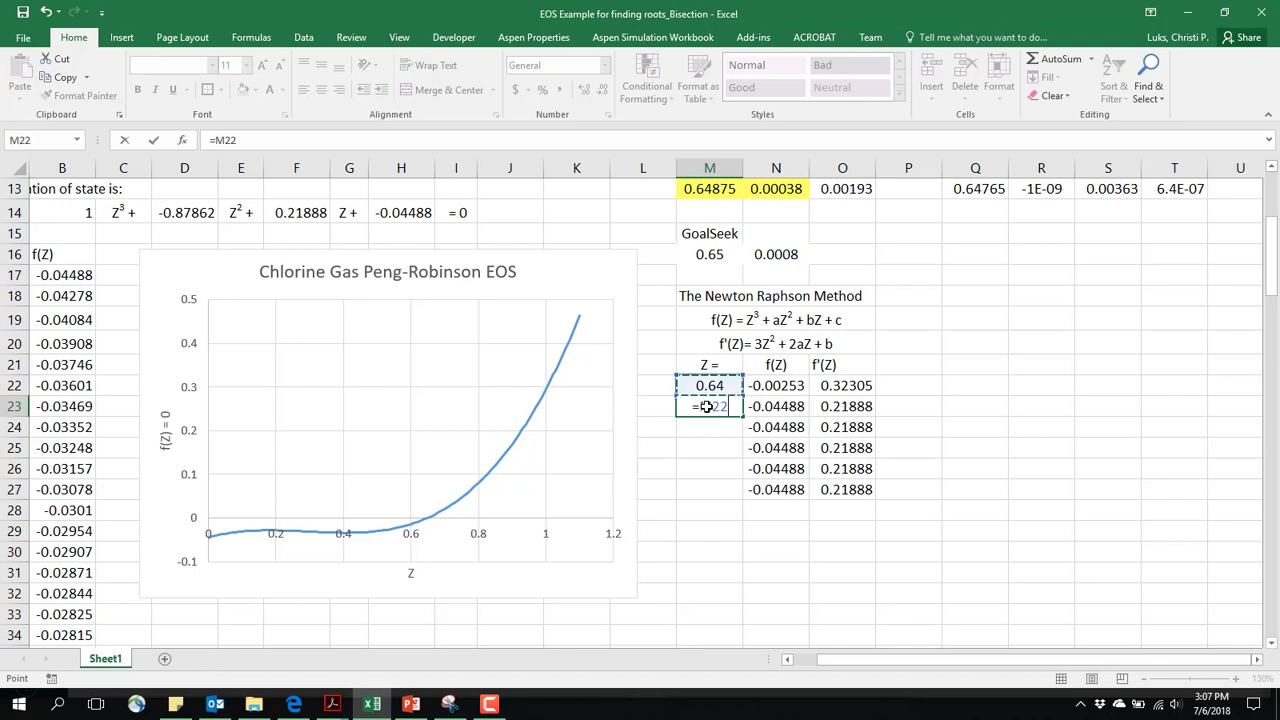
pyautogui.write('-')
pyautogui.click(783, 387)
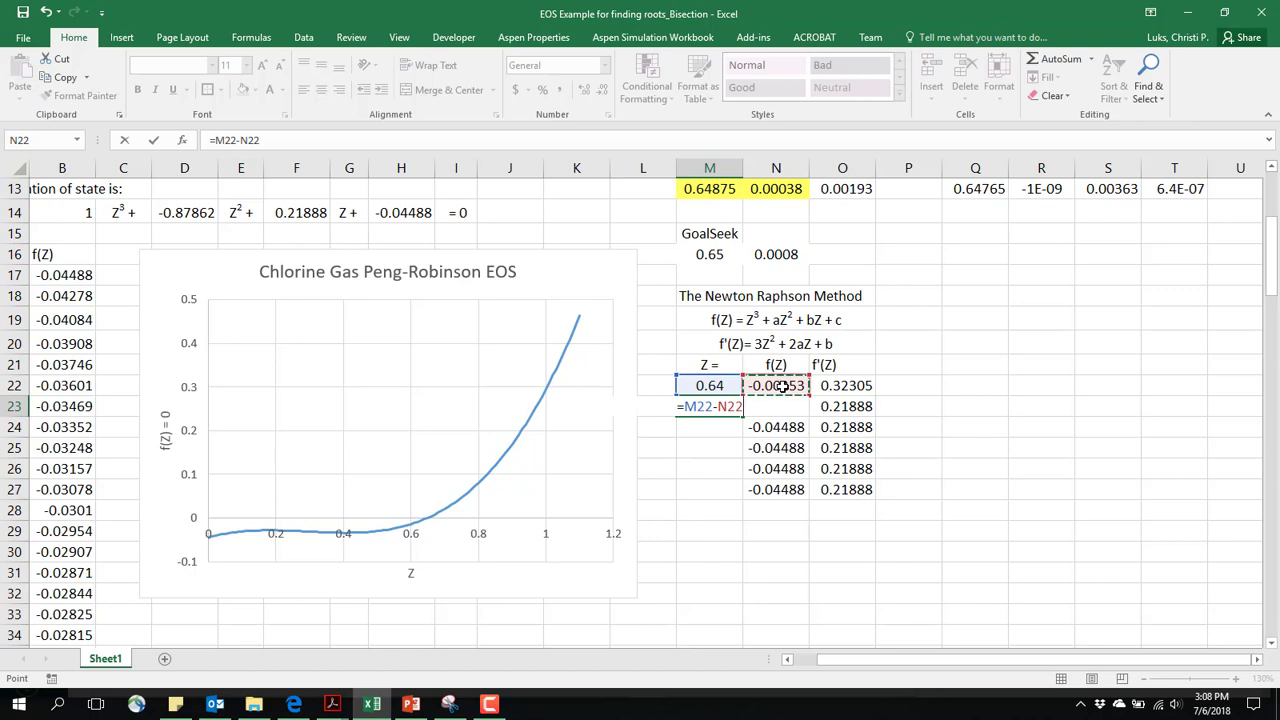
pyautogui.write('/')
pyautogui.click(855, 389)
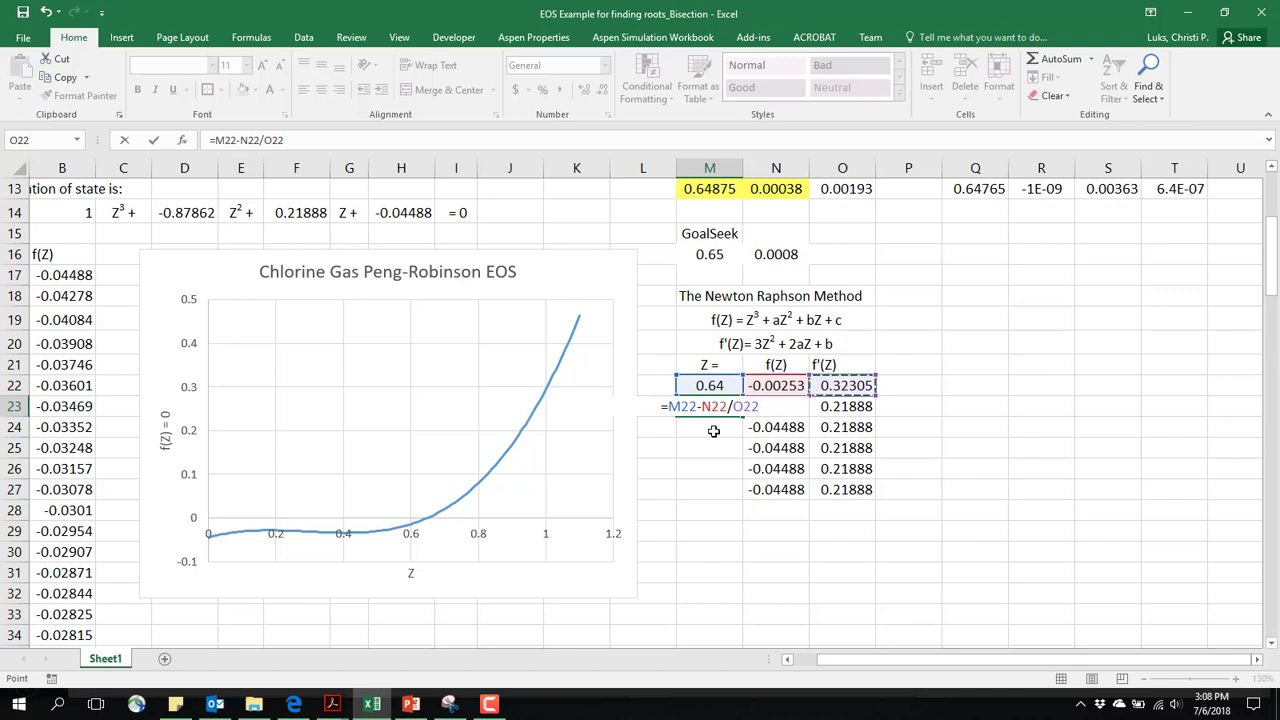
pyautogui.press('Return')
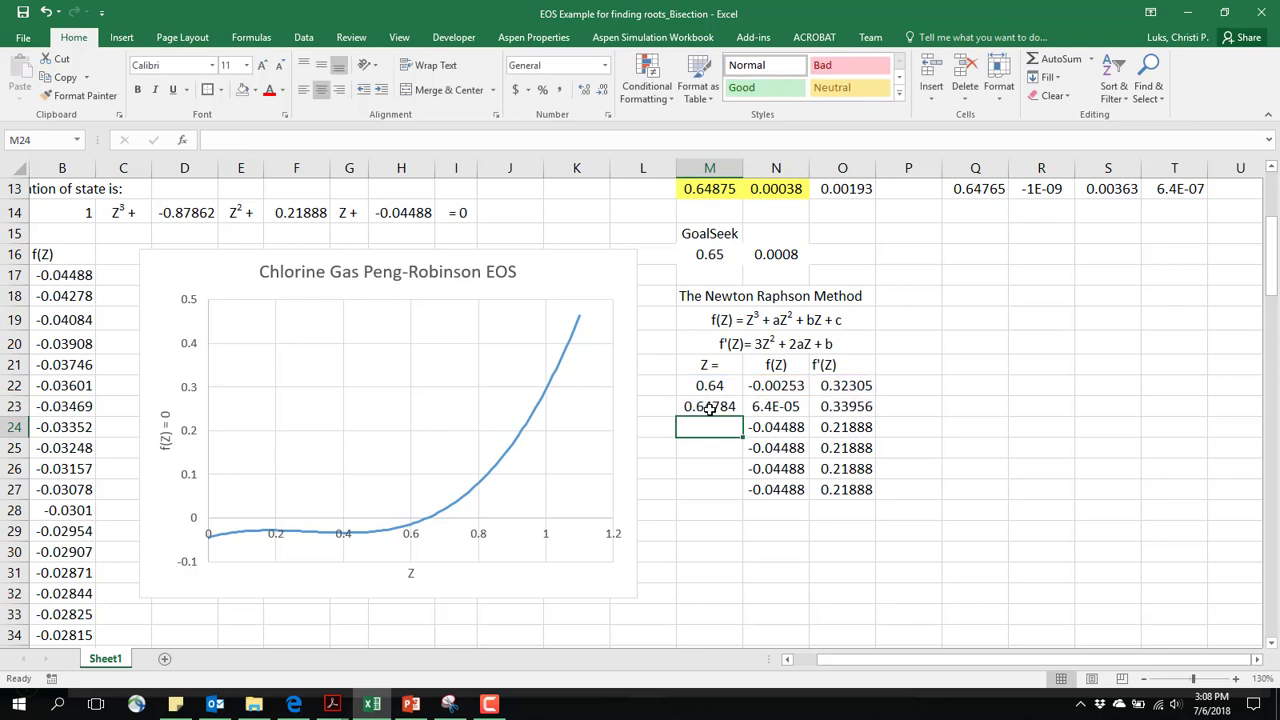
# - Copy the iteration formula from M23 into M24:M27 and widen column M to show more decimal places
pyautogui.click(709, 407)
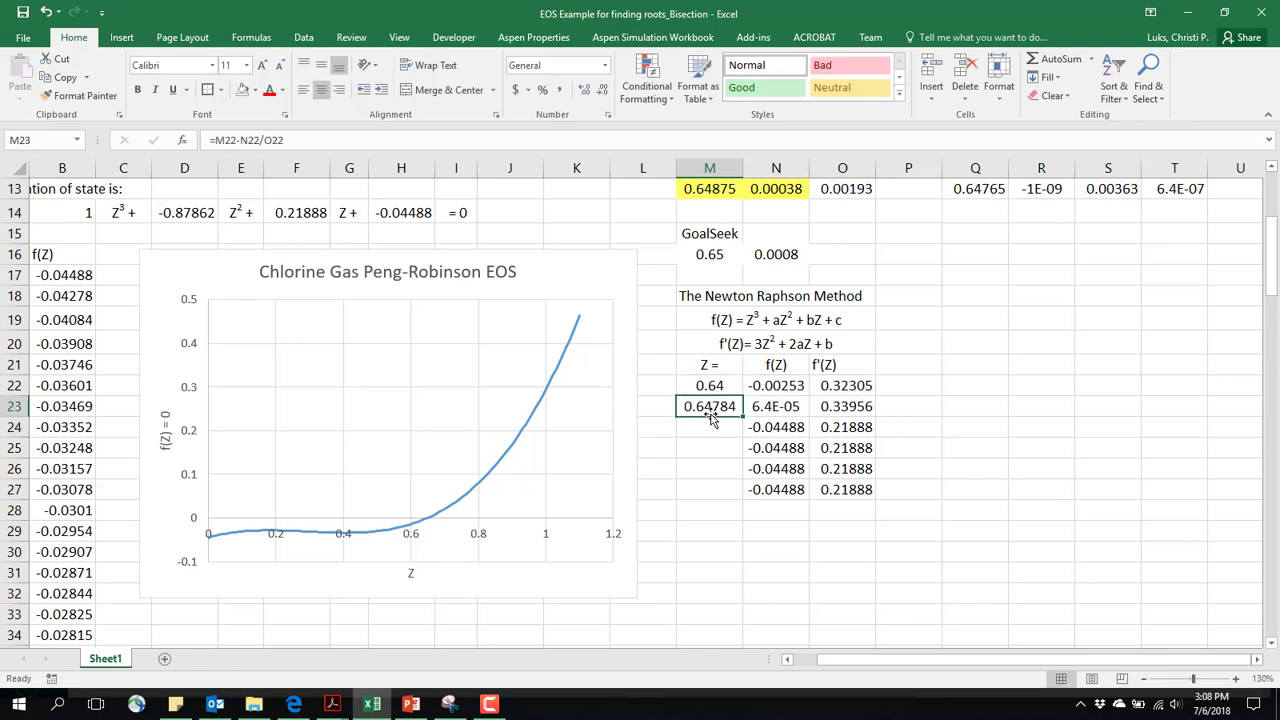
pyautogui.hotkey('ctrl', 'c')
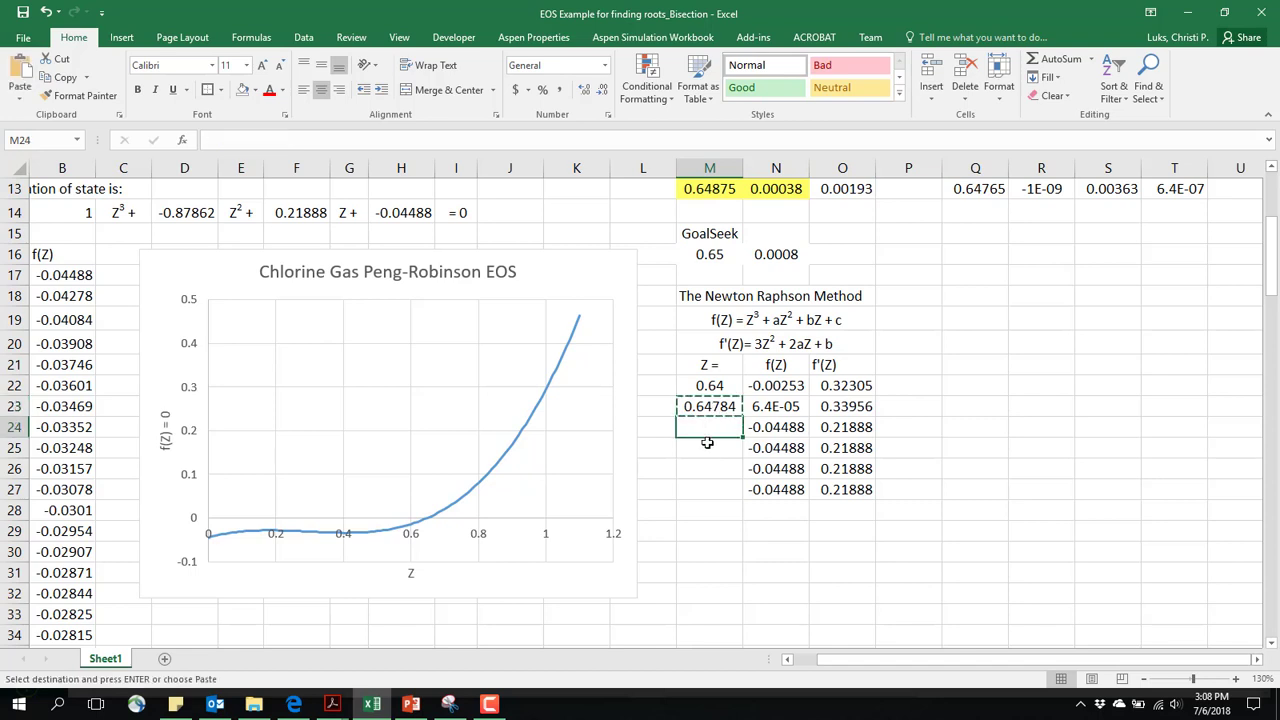
pyautogui.moveTo(711, 425); pyautogui.dragTo(709, 485)
pyautogui.hotkey('ctrl', 'v')
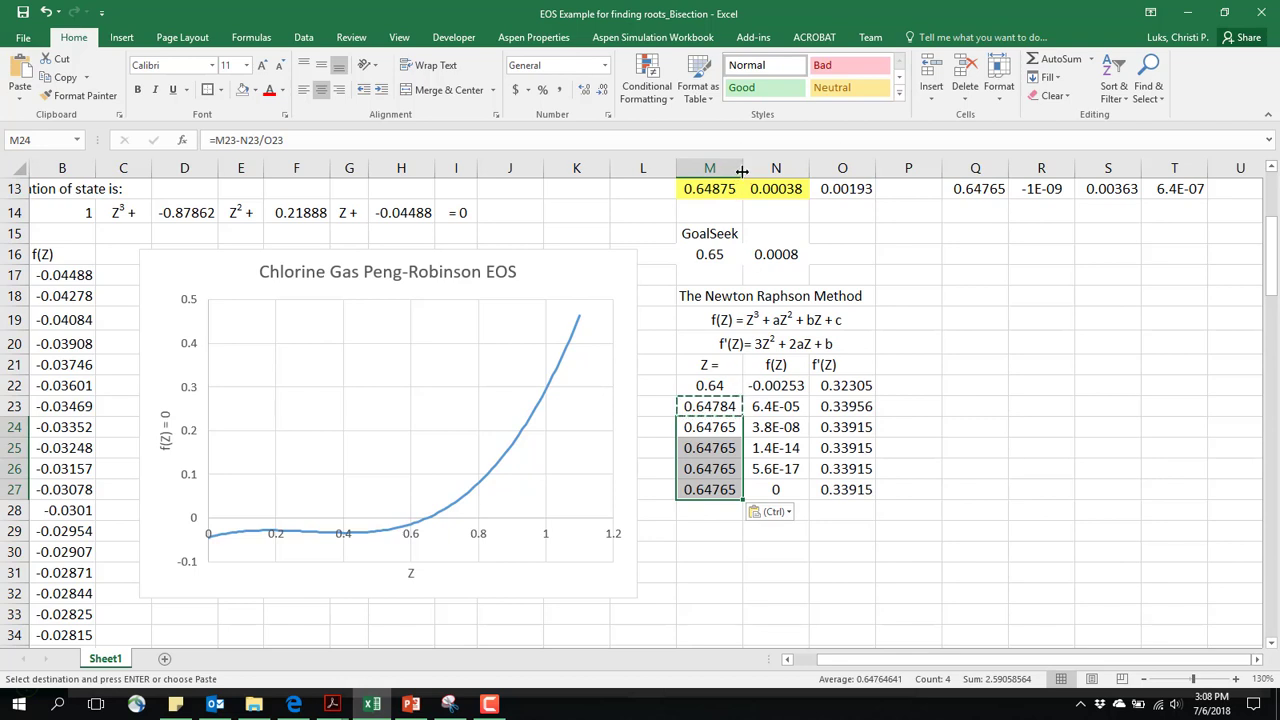
pyautogui.moveTo(742, 168); pyautogui.dragTo(805, 178)
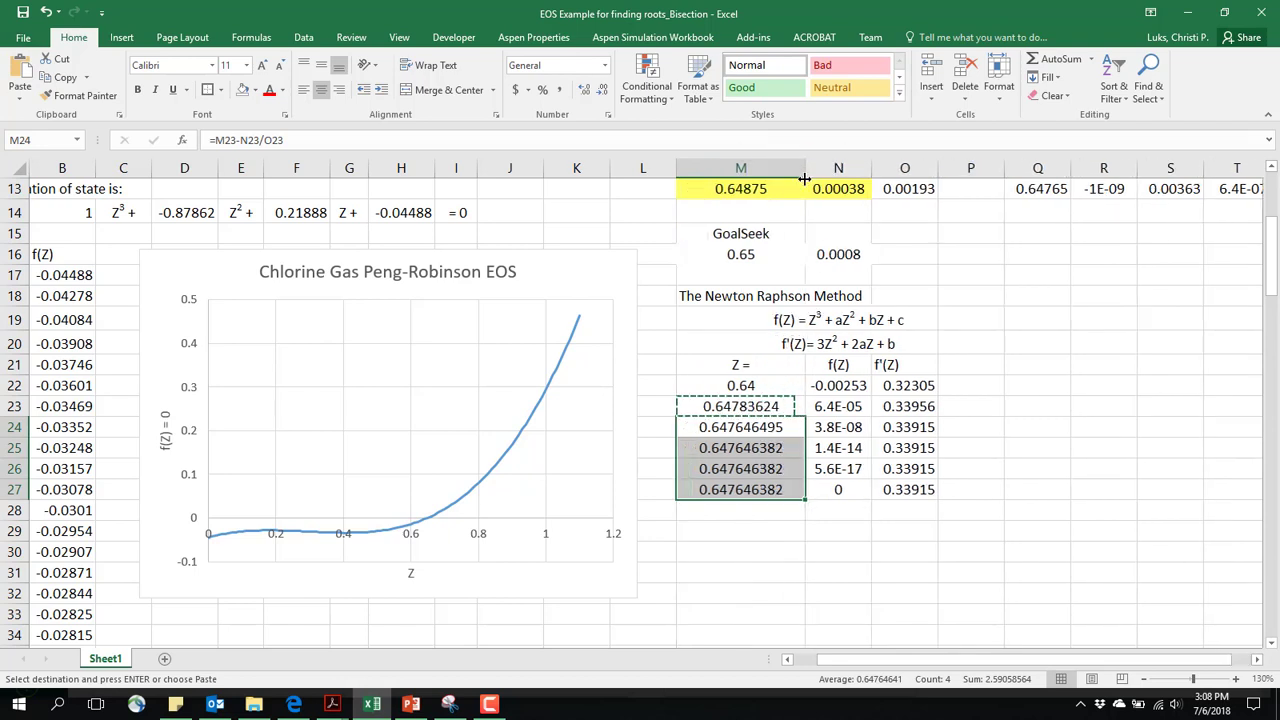
pyautogui.click(779, 448)
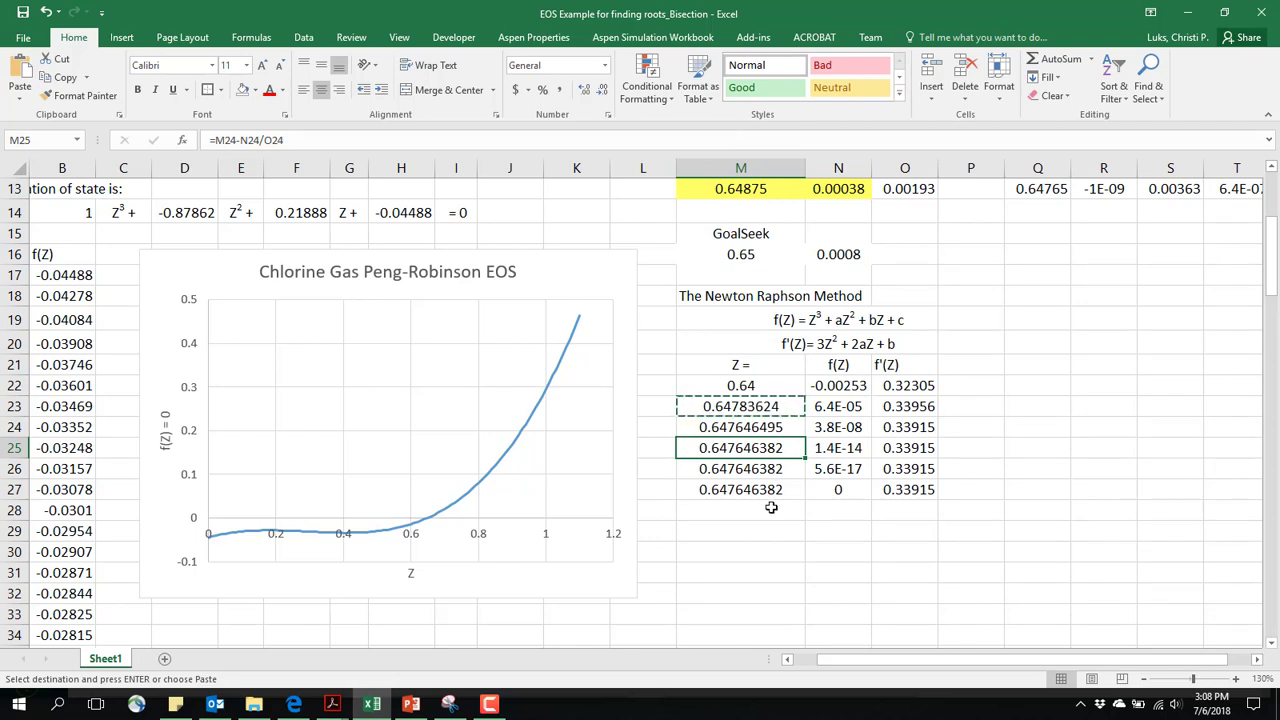
# - Try 0.7 as the initial Z guess in cell M22
pyautogui.click(764, 387)
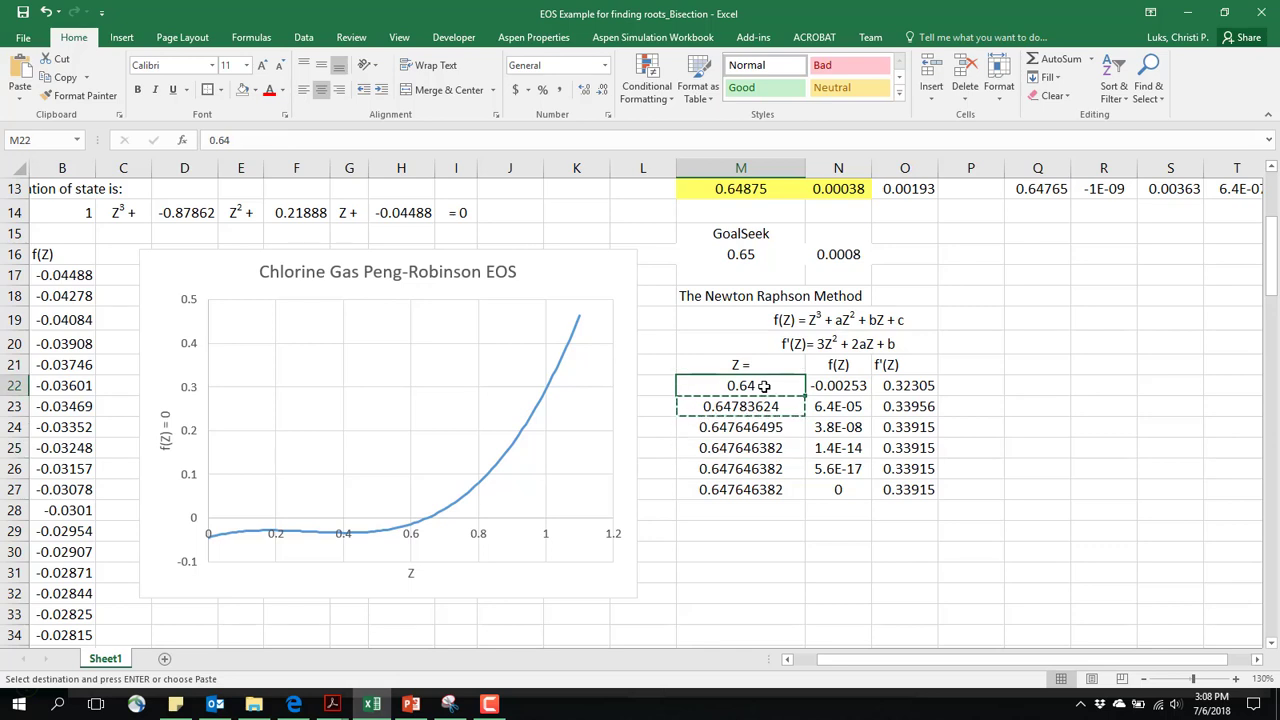
pyautogui.write('.')
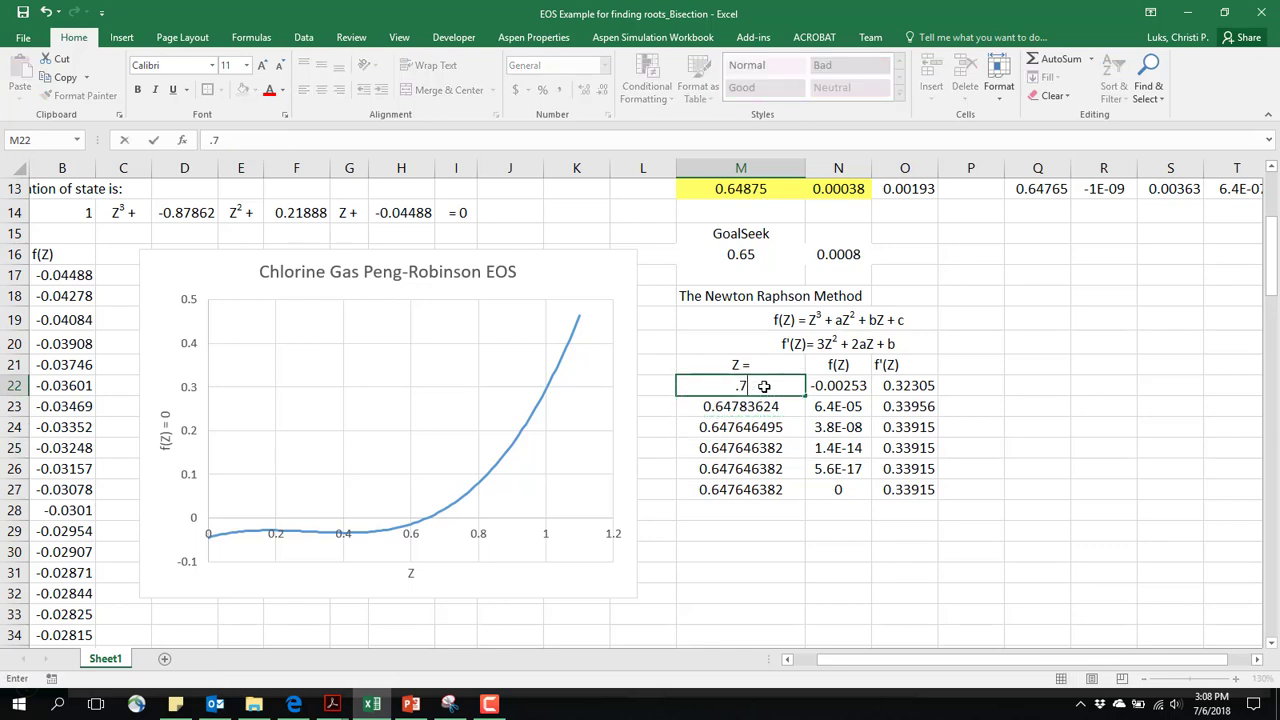
pyautogui.write('7')
pyautogui.press('Return')
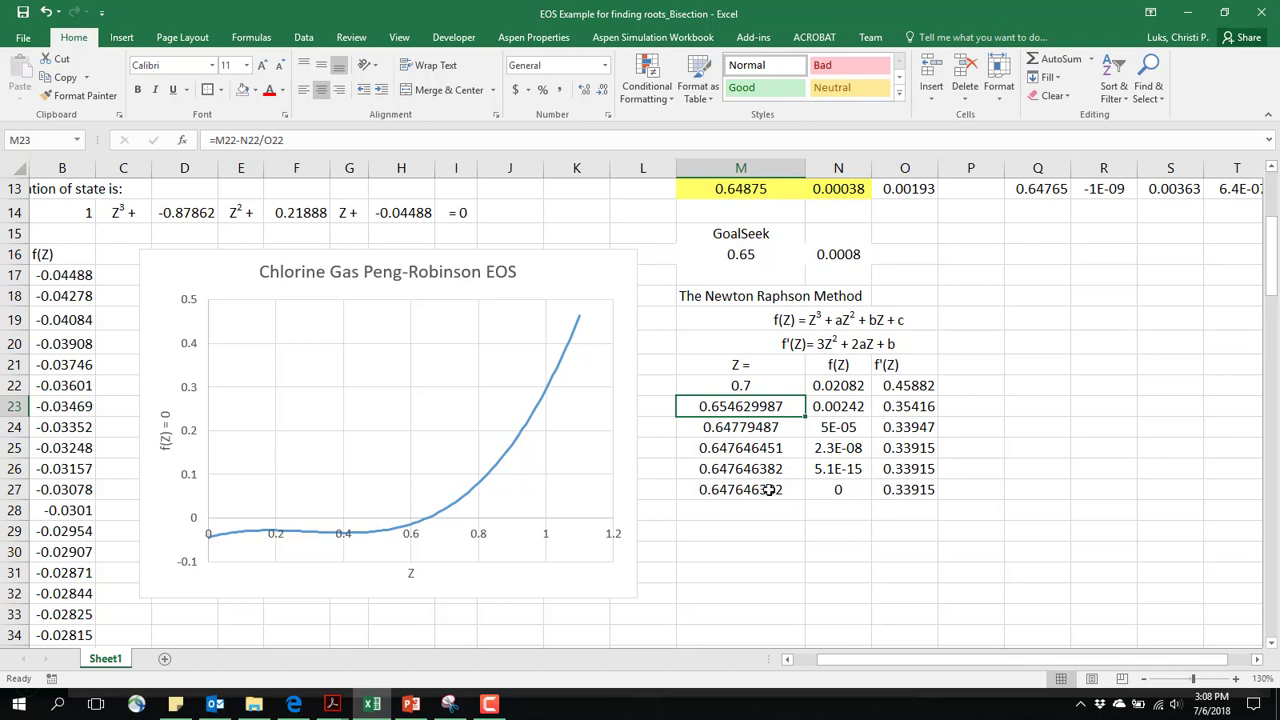
# - Set the initial Z guess in cell M22 to 0.1
pyautogui.click(759, 386)
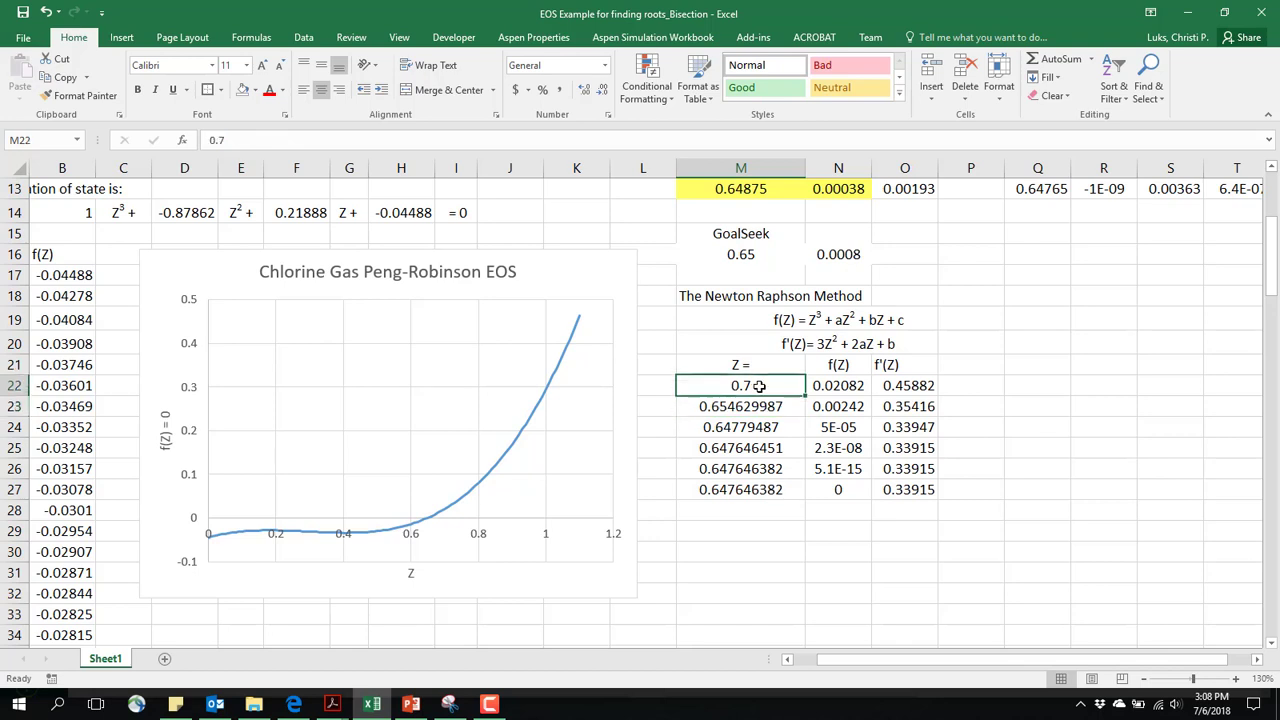
pyautogui.write('.1')
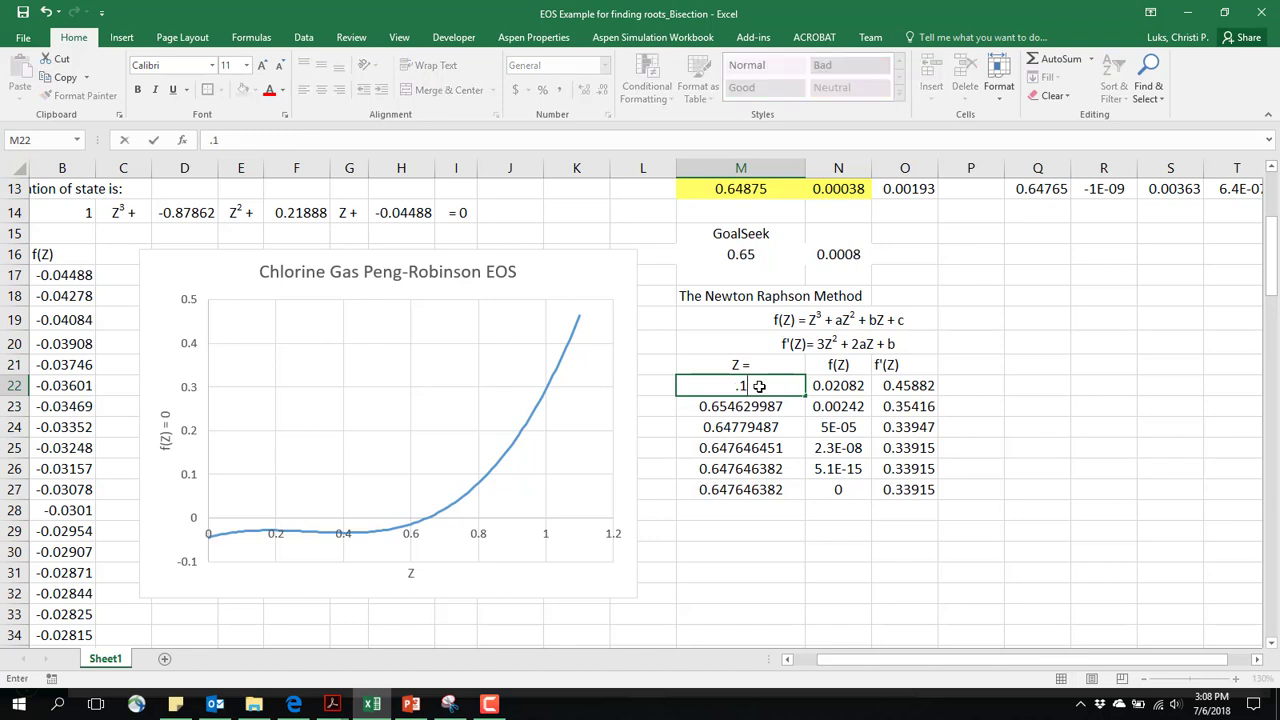
pyautogui.press('Return')
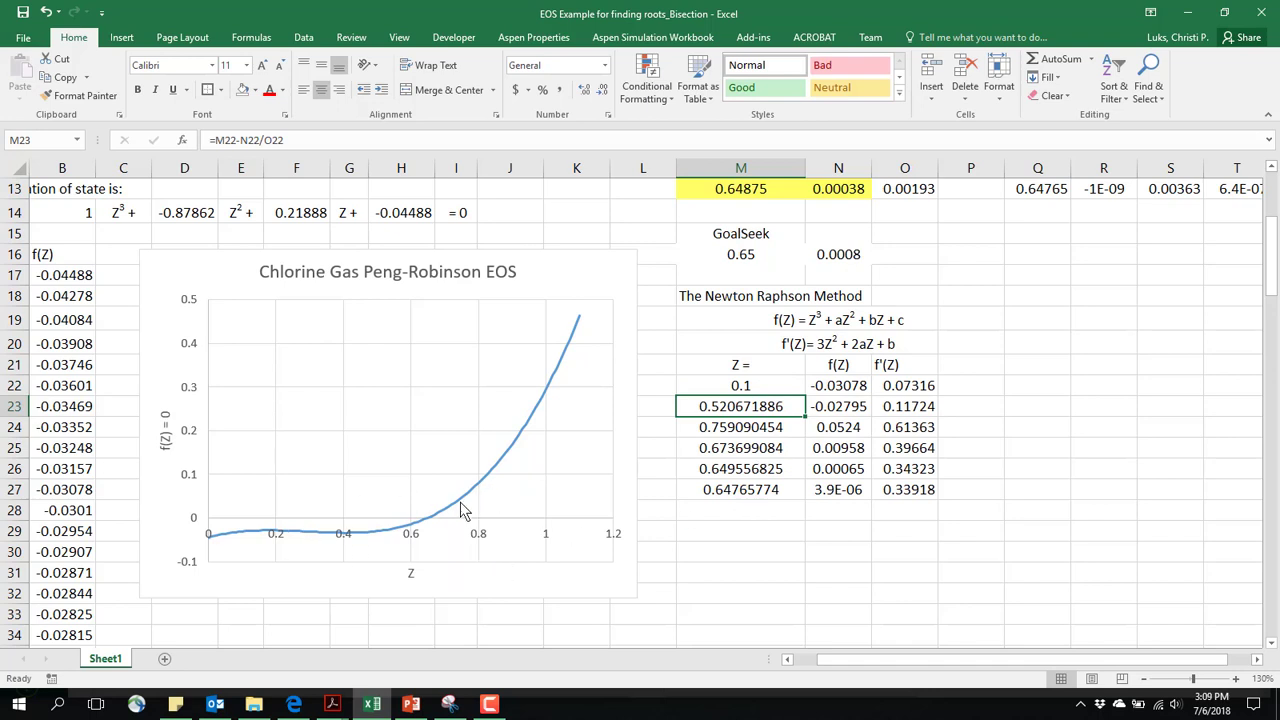
# - Extend the iteration table by copying the row 27 formulas in M27:O27 into rows 28 to 30
pyautogui.moveTo(461, 508)
pyautogui.moveTo(713, 490); pyautogui.dragTo(866, 494)
pyautogui.hotkey('ctrl', 'c')
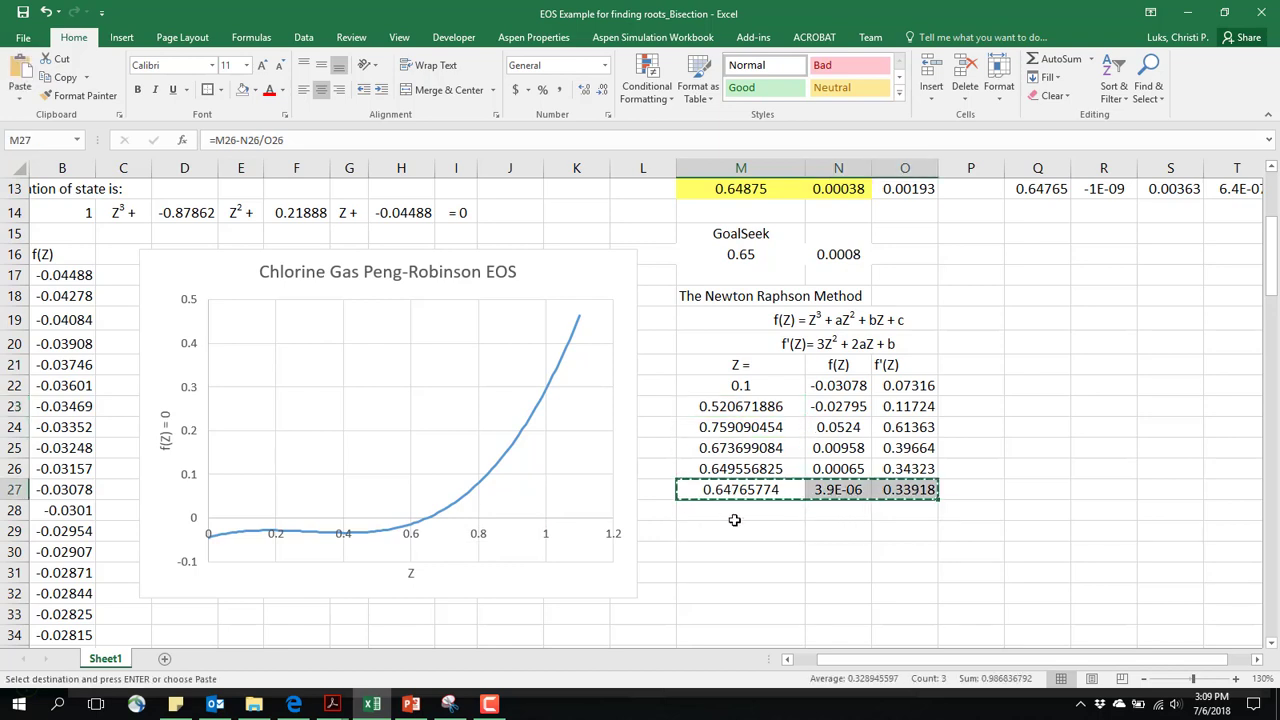
pyautogui.moveTo(730, 509); pyautogui.dragTo(716, 562)
pyautogui.hotkey('ctrl', 'v')
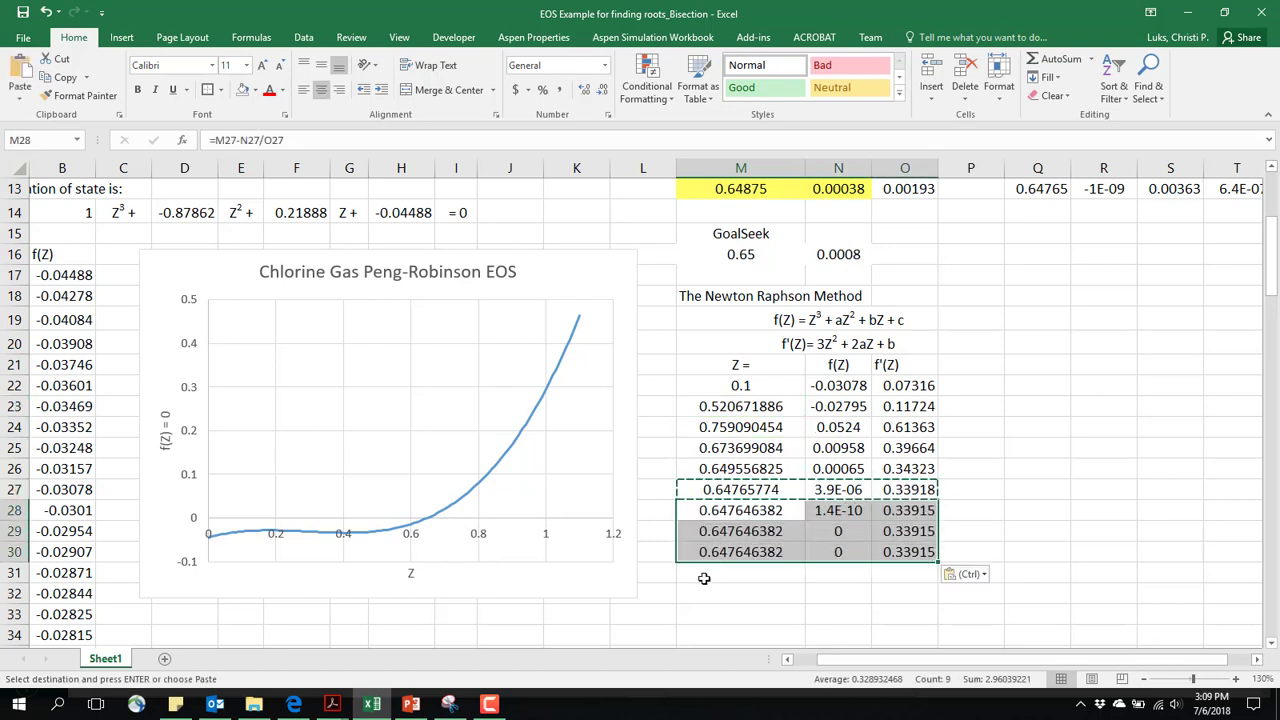
# - Try 0.2 as the initial Z guess in cell M22 of the Newton Raphson table
pyautogui.click(705, 575)
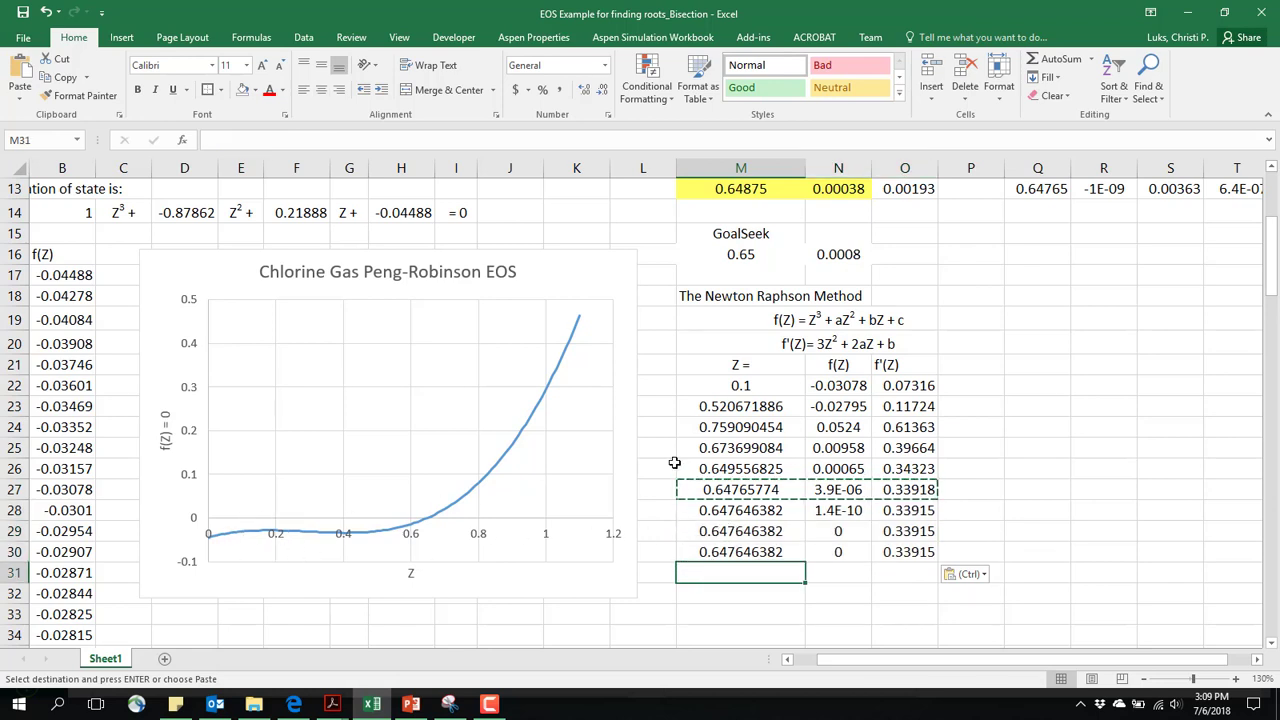
pyautogui.click(737, 389)
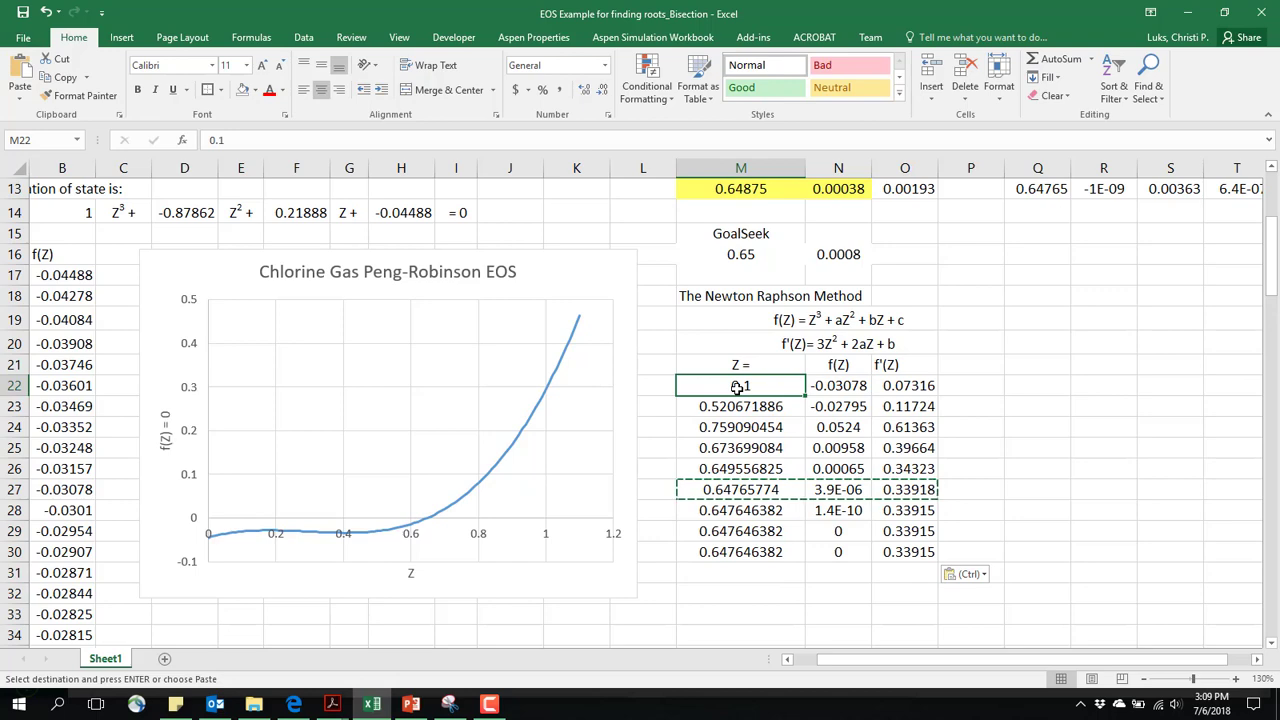
pyautogui.write('.2')
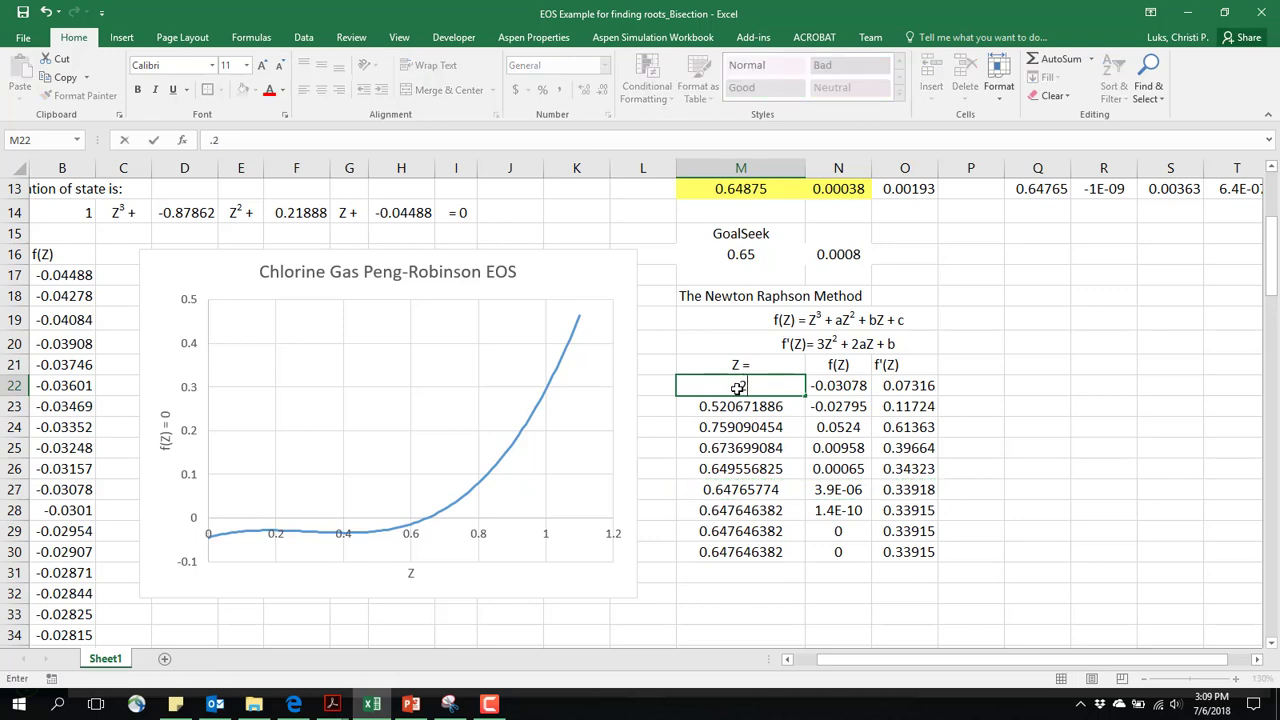
pyautogui.press('Return')
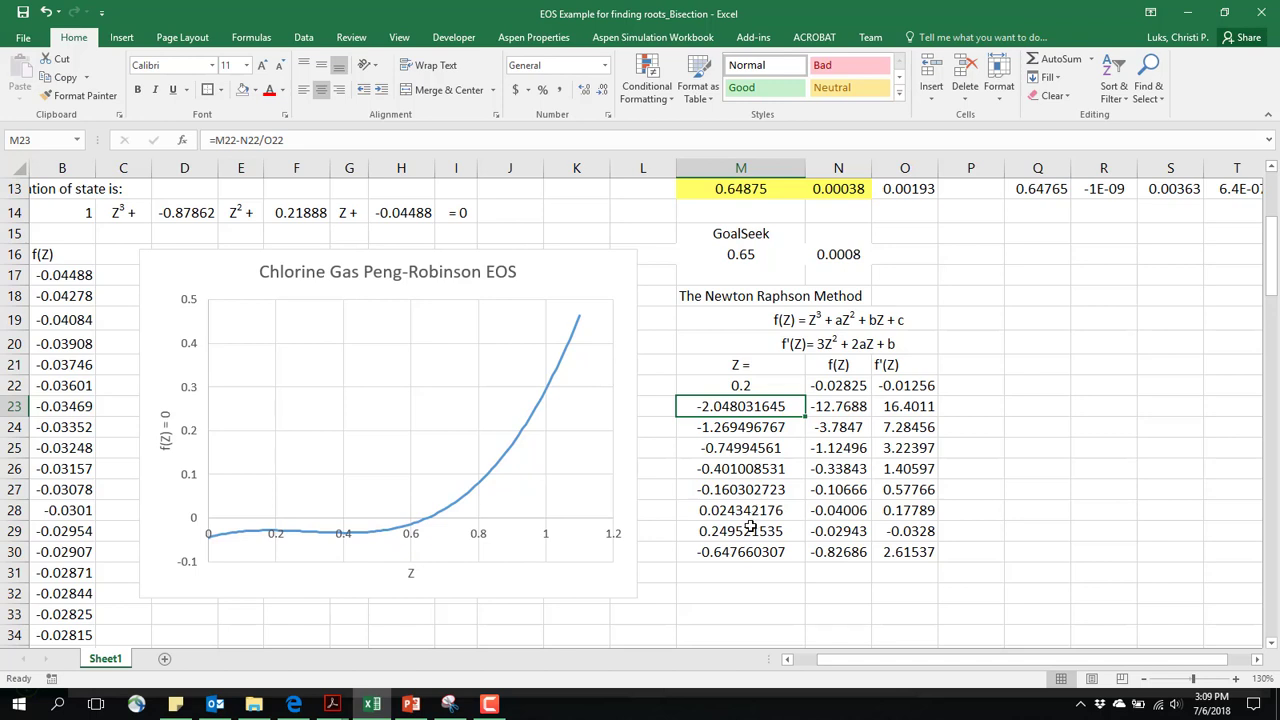
# - Set the initial Z guess in cell M22 of the Newton Raphson table to 0.8
pyautogui.click(750, 386)
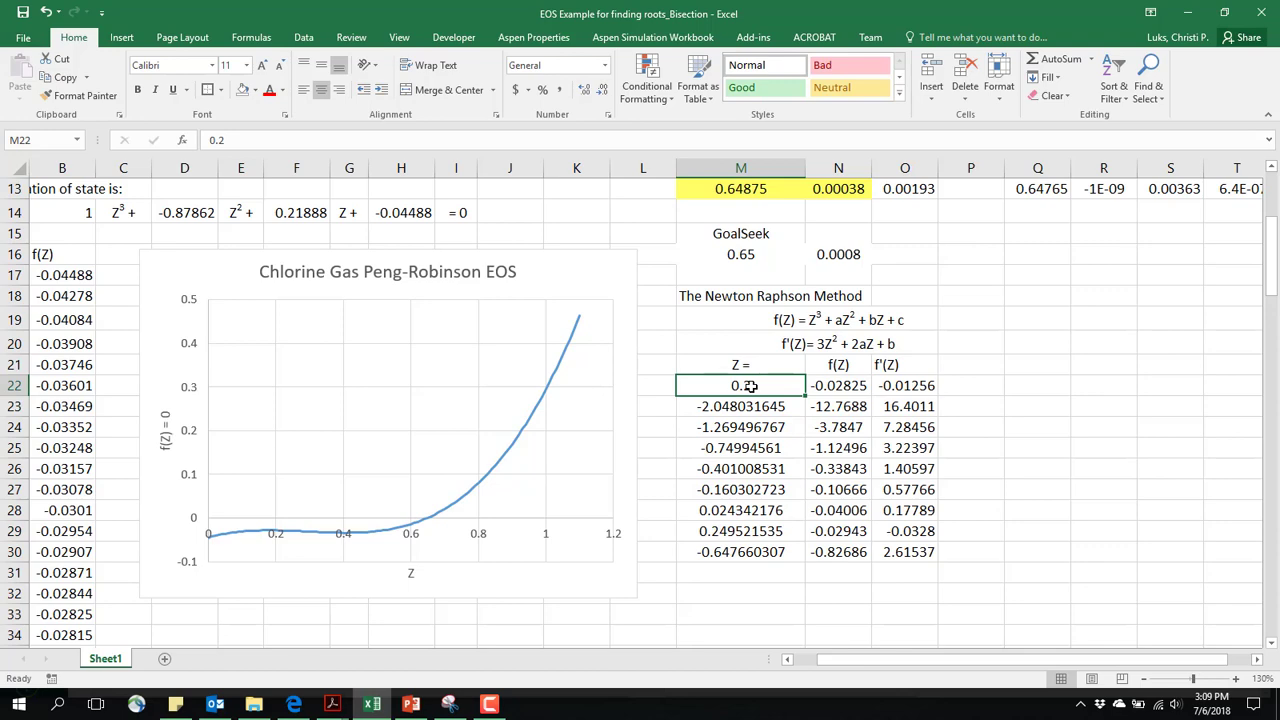
pyautogui.write('.8')
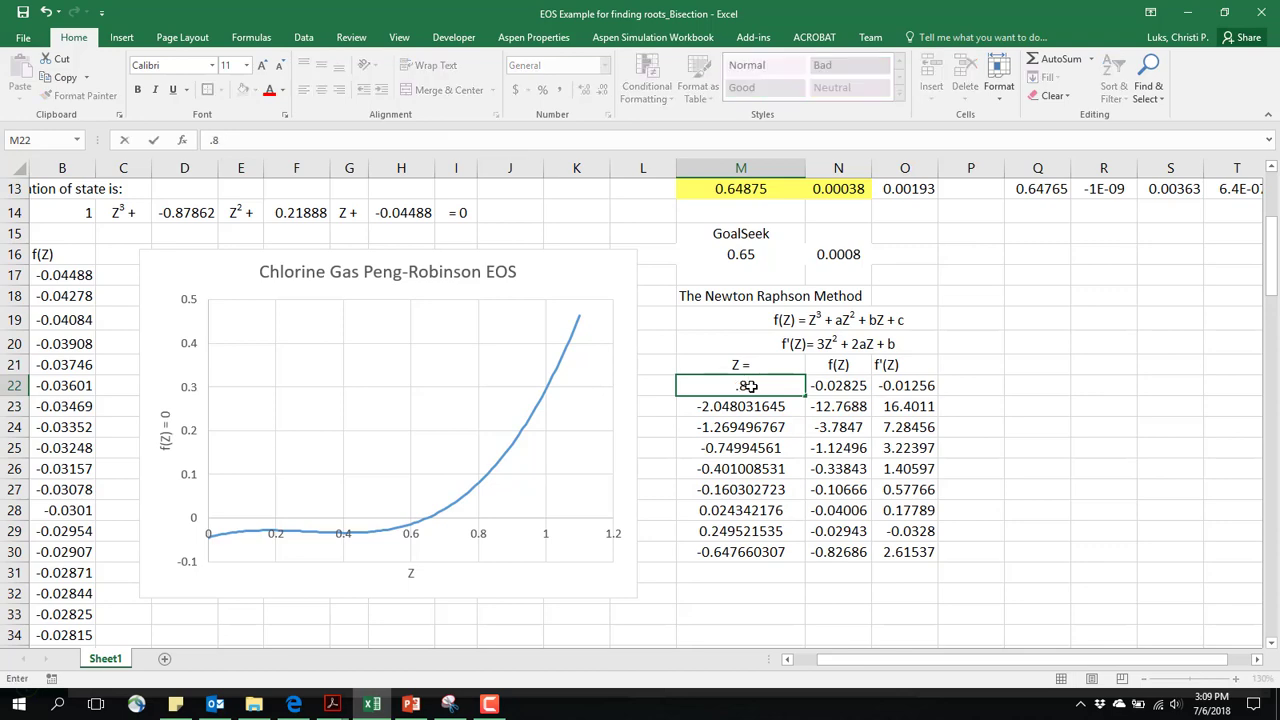
pyautogui.press('Return')
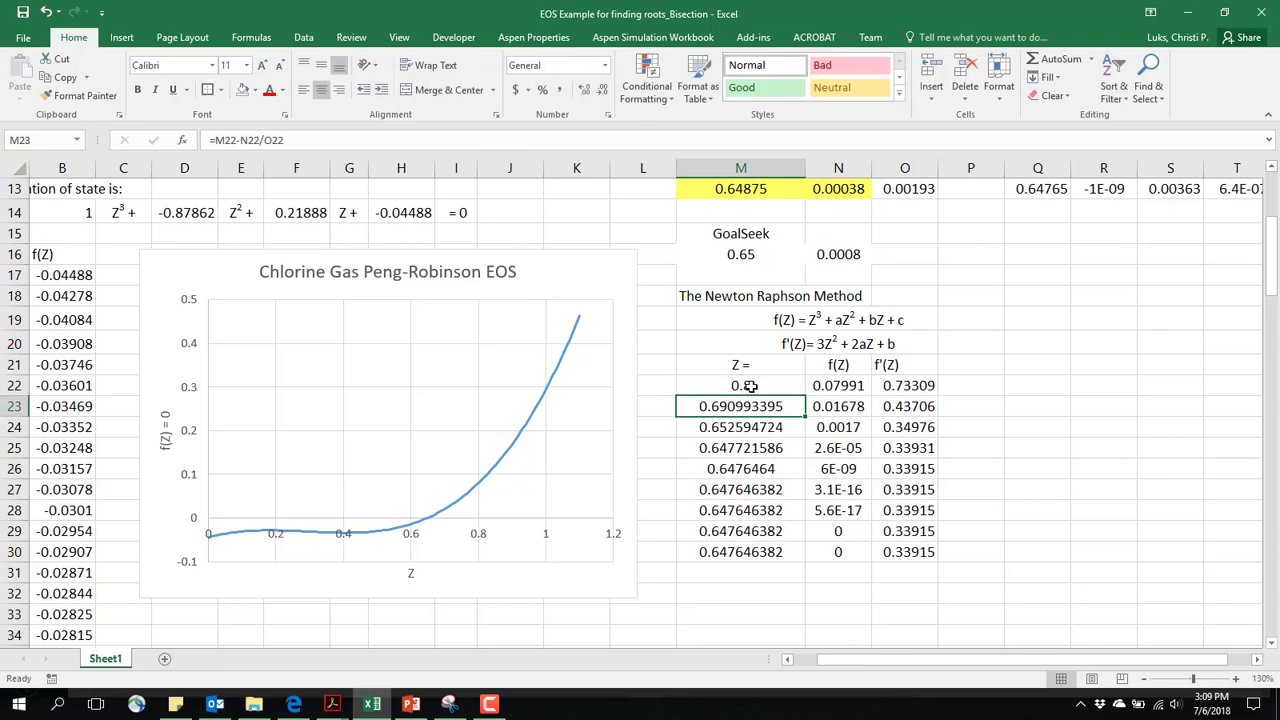